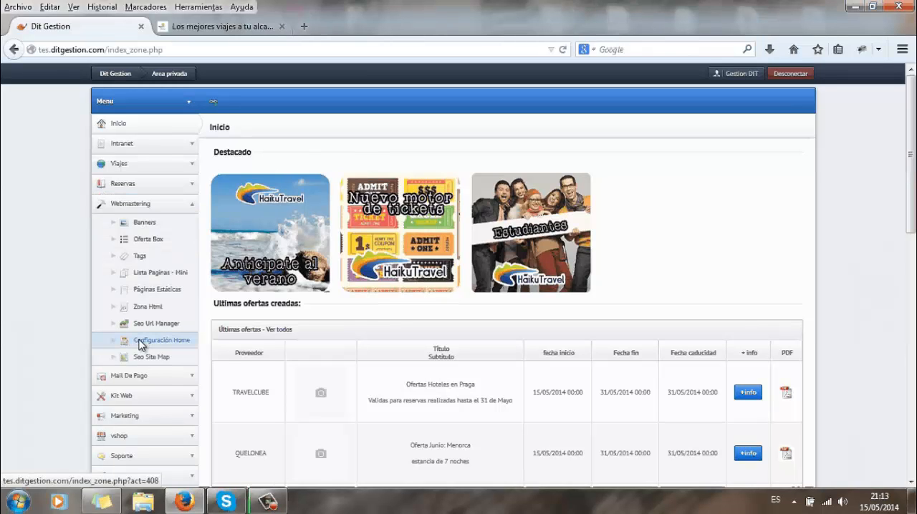
Open the home page configuration and check the demo travel site's current home page in the other browser tab.
{"action": "left_click", "coordinate": [140, 341]}
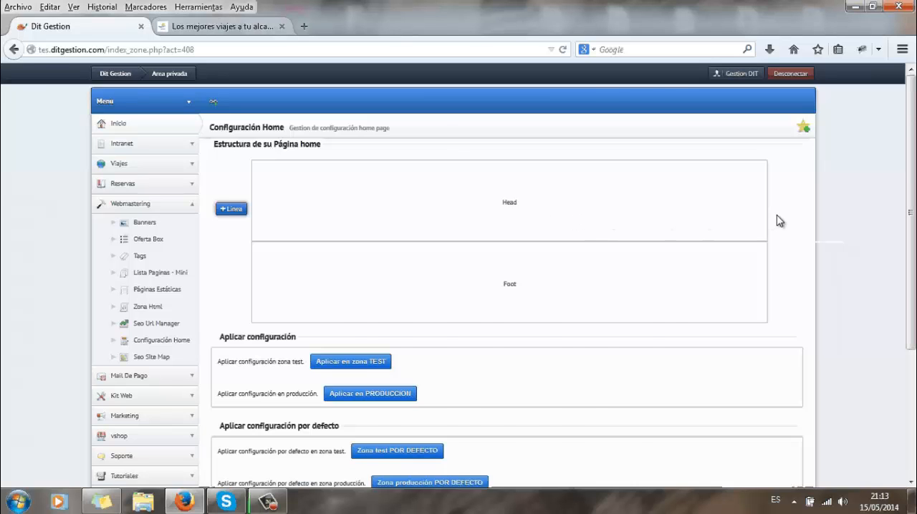
{"action": "key", "text": "ctrl+Tab"}
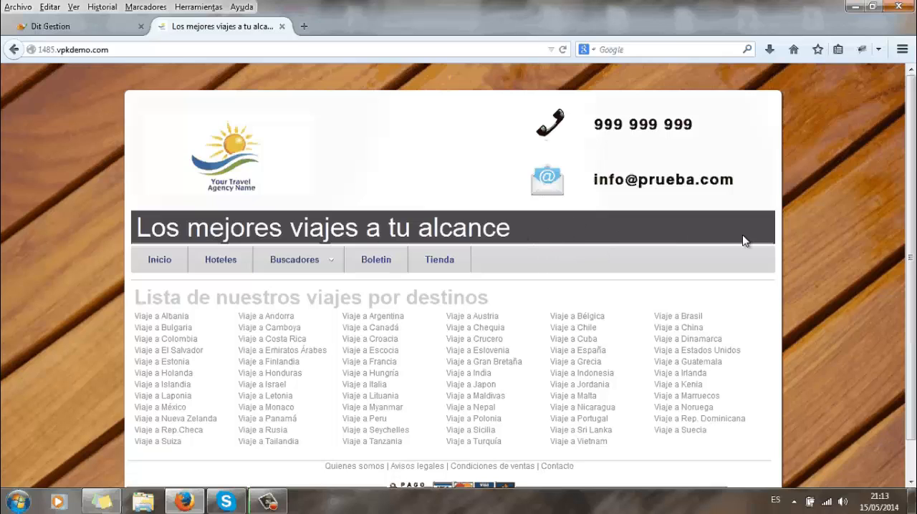
{"action": "scroll", "coordinate": [563, 444], "scroll_direction": "down", "scroll_amount": 1}
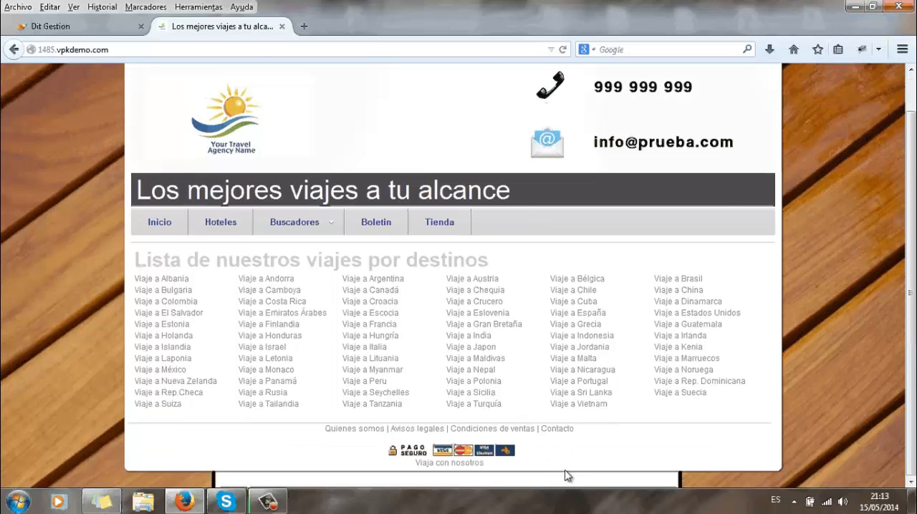
{"action": "left_click", "coordinate": [82, 19]}
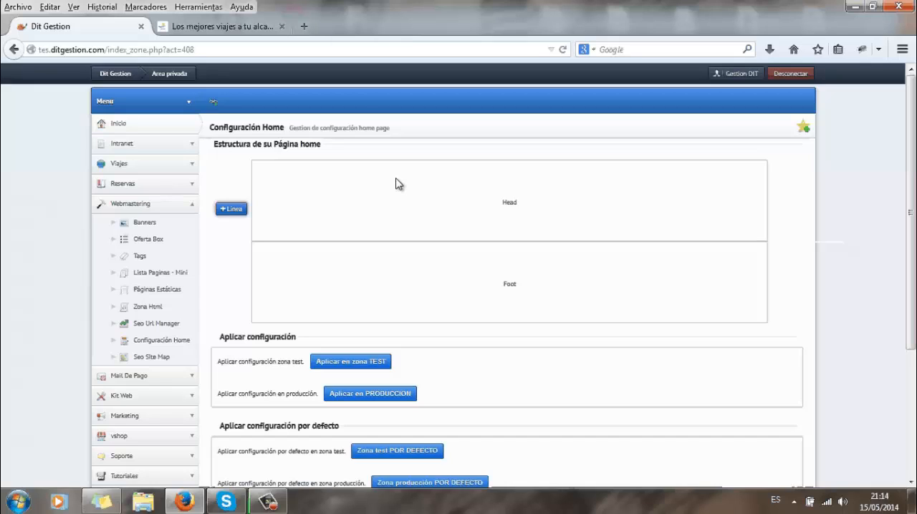
Create a new home page line with vertical order 1 and 1 column.
{"action": "left_click", "coordinate": [227, 210]}
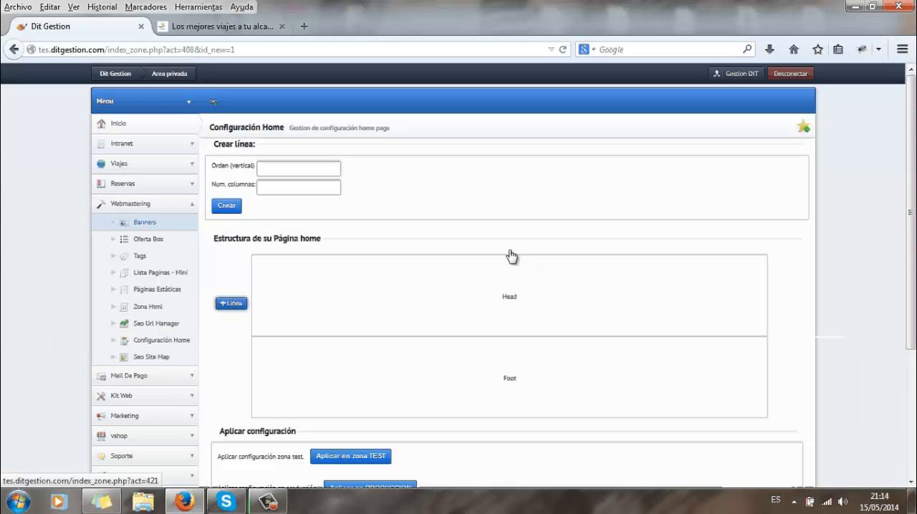
{"action": "left_click", "coordinate": [276, 171]}
{"action": "type", "text": "1"}
{"action": "left_click", "coordinate": [300, 182]}
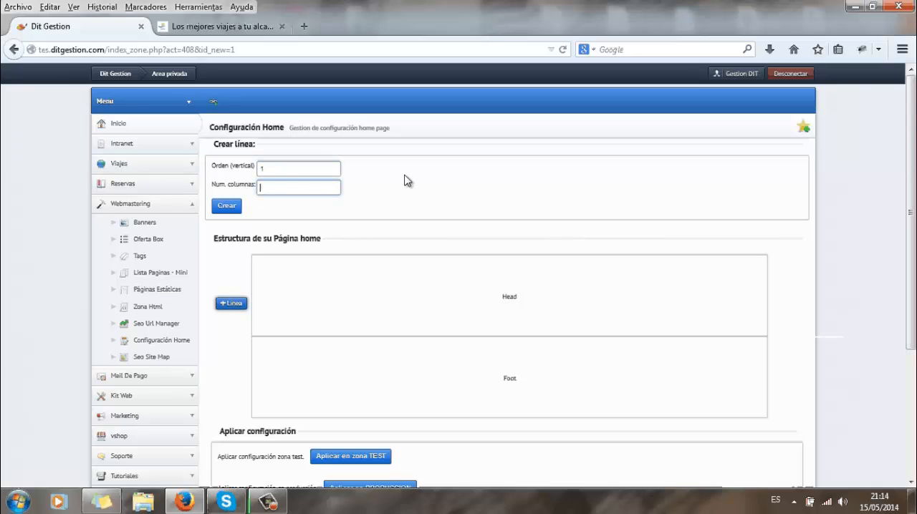
{"action": "type", "text": "1"}
{"action": "left_click", "coordinate": [235, 207]}
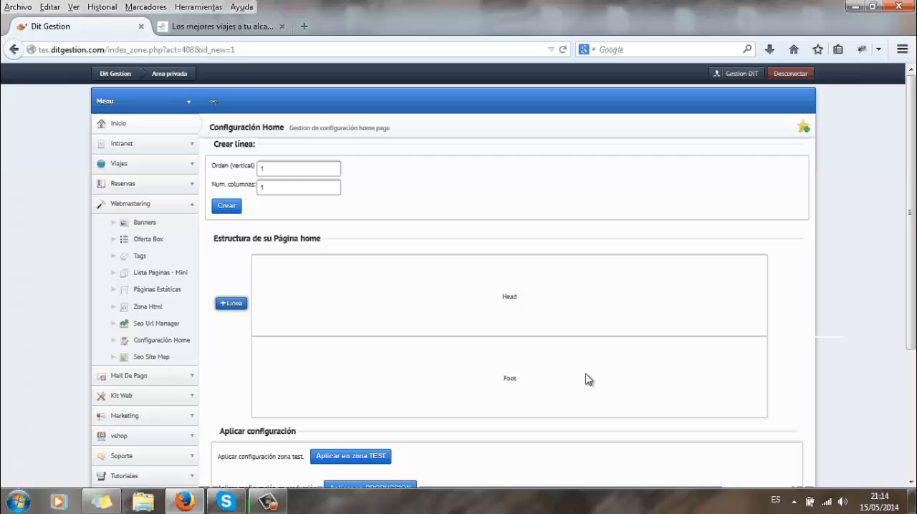
{"action": "left_click", "coordinate": [229, 207]}
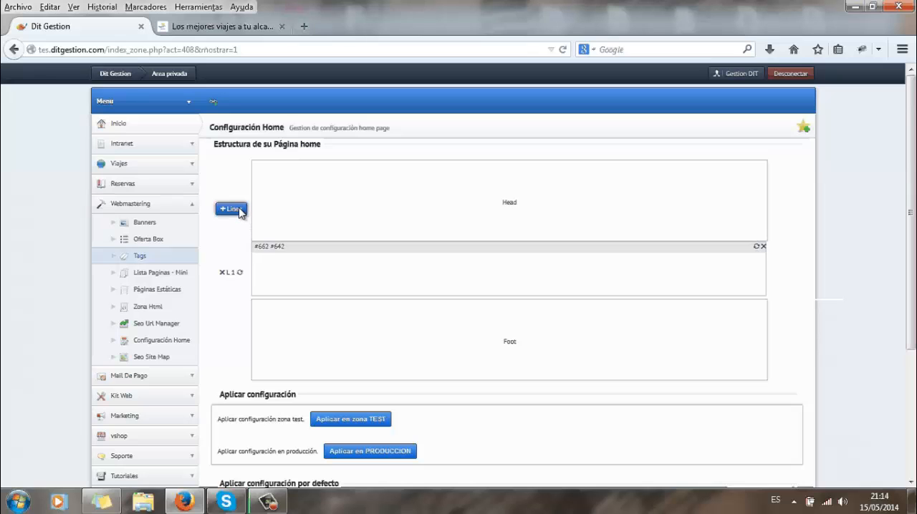
Create another home page line with vertical order 10 and 3 columns.
{"action": "left_click", "coordinate": [239, 209]}
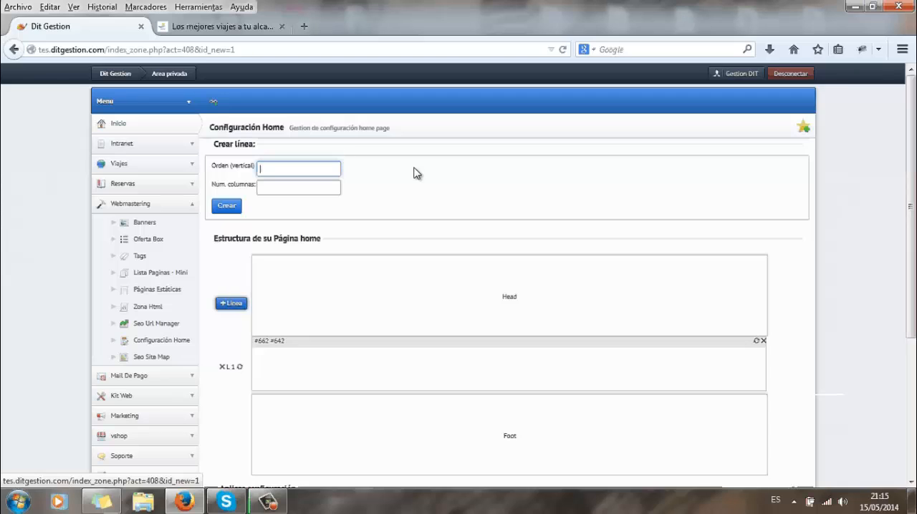
{"action": "type", "text": "10"}
{"action": "key", "text": "Tab"}
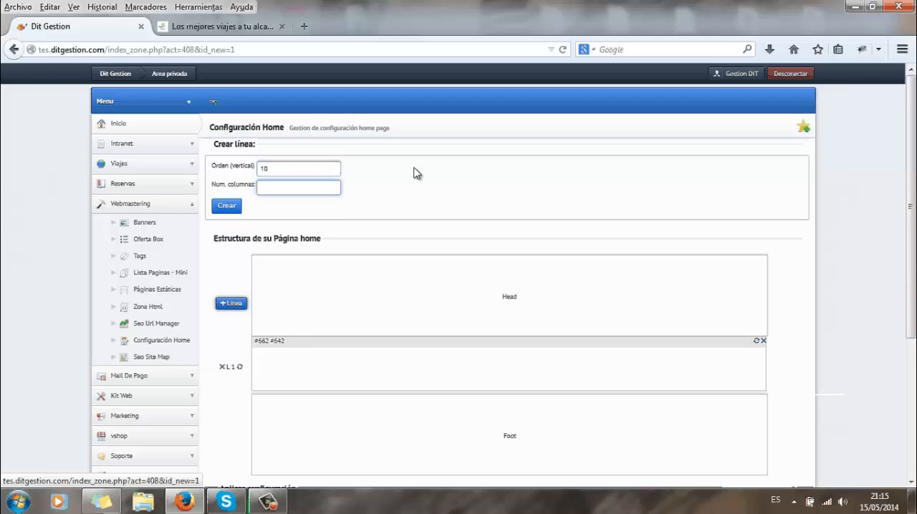
{"action": "type", "text": "2"}
{"action": "key", "text": "BackSpace"}
{"action": "type", "text": "3"}
{"action": "left_click", "coordinate": [416, 172]}
{"action": "left_click", "coordinate": [227, 207]}
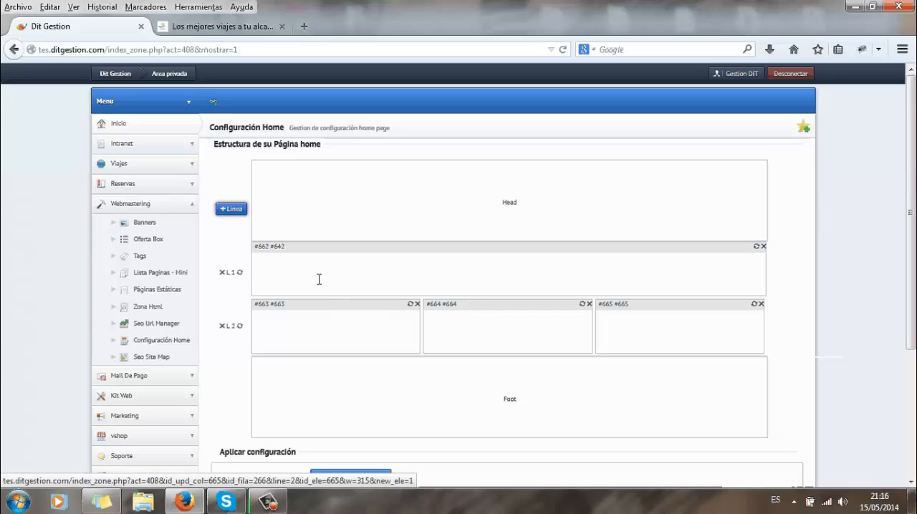
Change the vertical order of the single-column line to 20 and update it.
{"action": "left_click", "coordinate": [241, 272]}
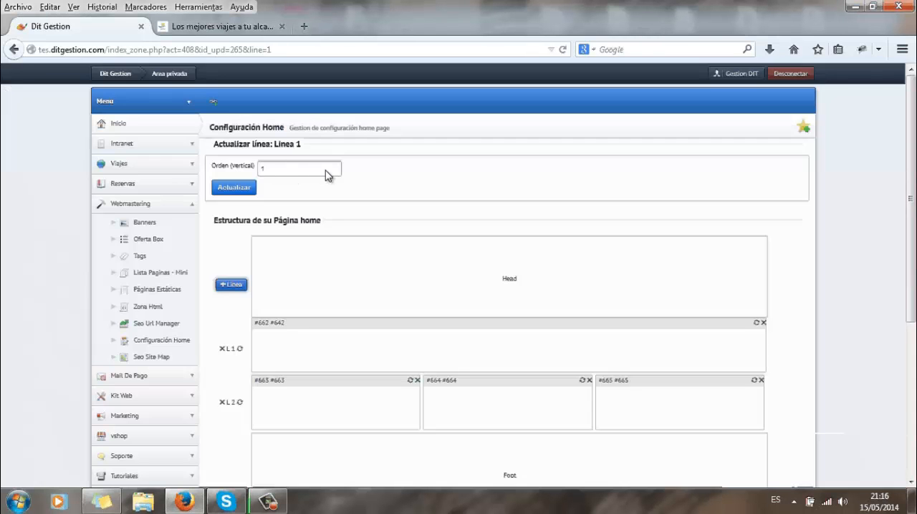
{"action": "left_click", "coordinate": [327, 171]}
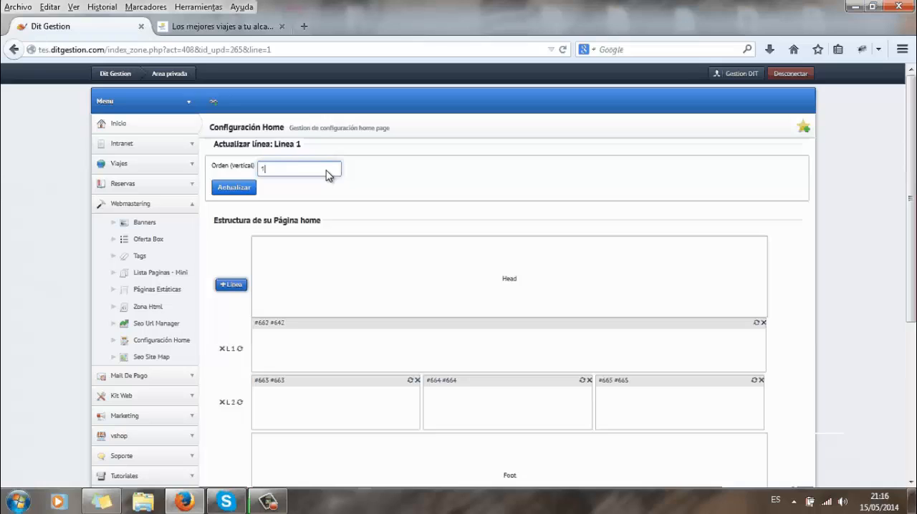
{"action": "key", "text": "BackSpace"}
{"action": "type", "text": "20"}
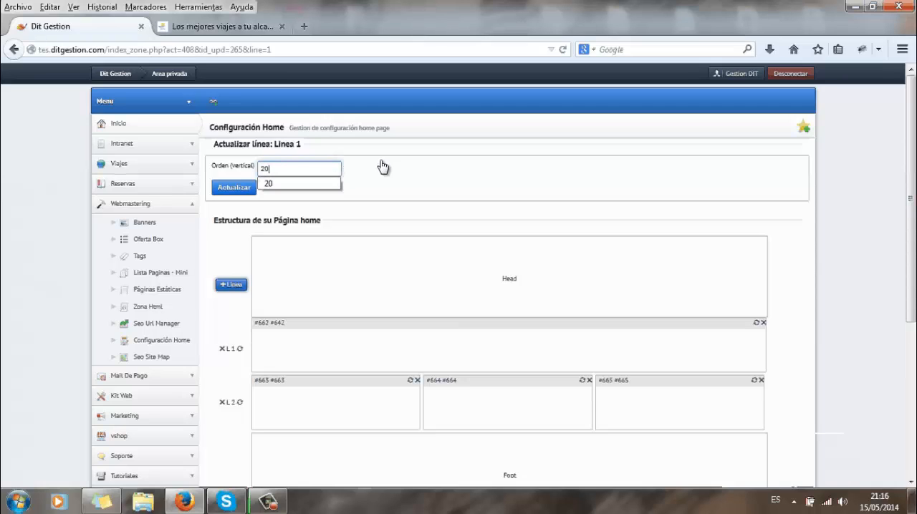
{"action": "left_click", "coordinate": [244, 188]}
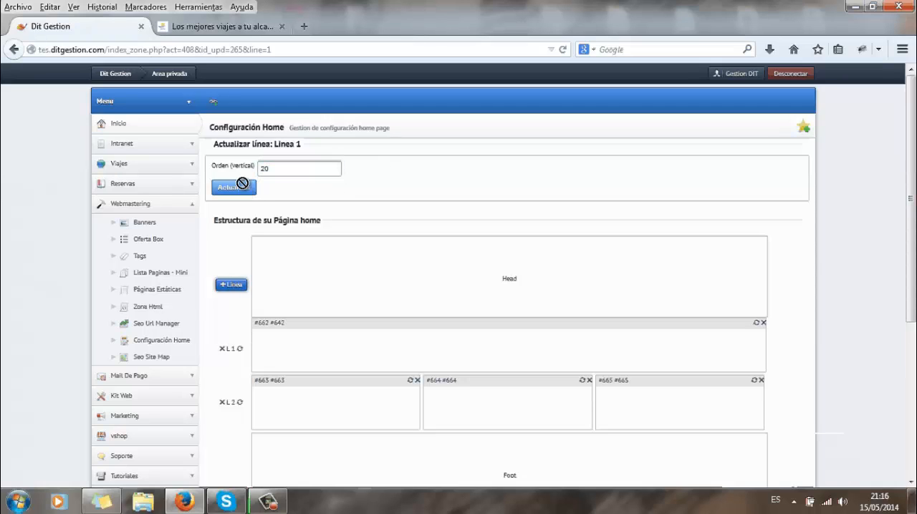
{"action": "left_click", "coordinate": [243, 188]}
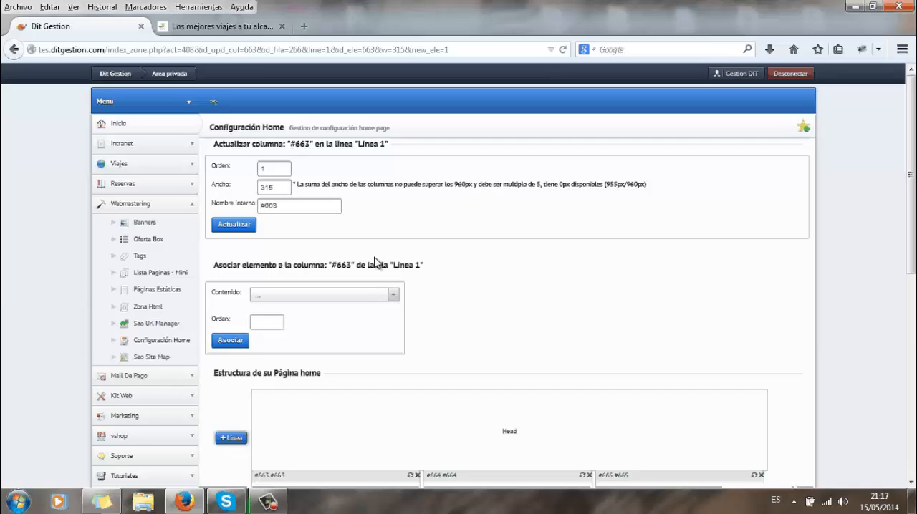
Set the internal name of column #663 in the three-column line to "Prueba 1" and save it.
{"action": "scroll", "coordinate": [493, 317], "scroll_direction": "down", "scroll_amount": 2}
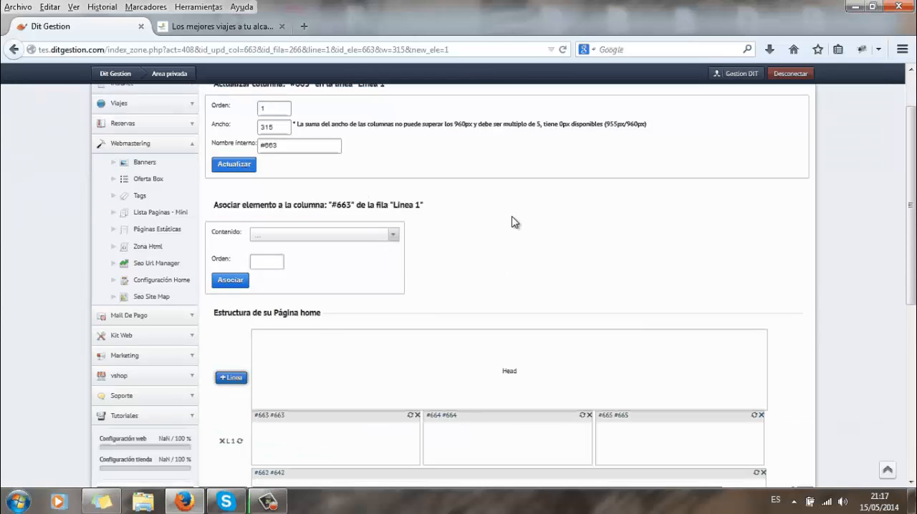
{"action": "scroll", "coordinate": [524, 250], "scroll_direction": "up", "scroll_amount": 2}
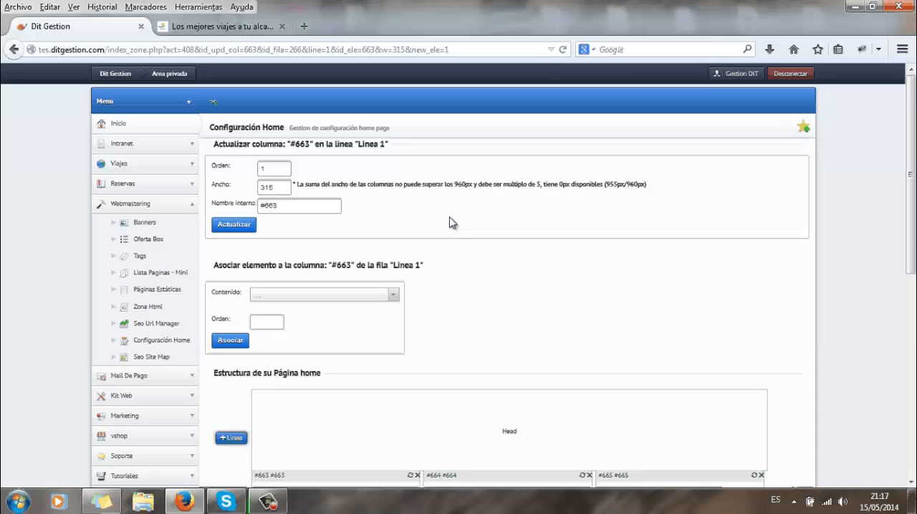
{"action": "double_click", "coordinate": [323, 207]}
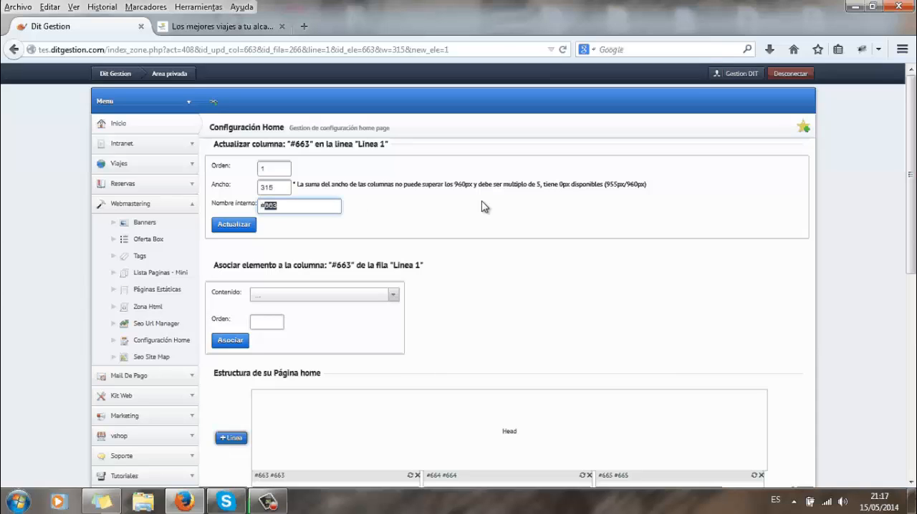
{"action": "key", "text": "BackSpace"}
{"action": "key", "text": "BackSpace"}
{"action": "type", "text": "Prueba 1"}
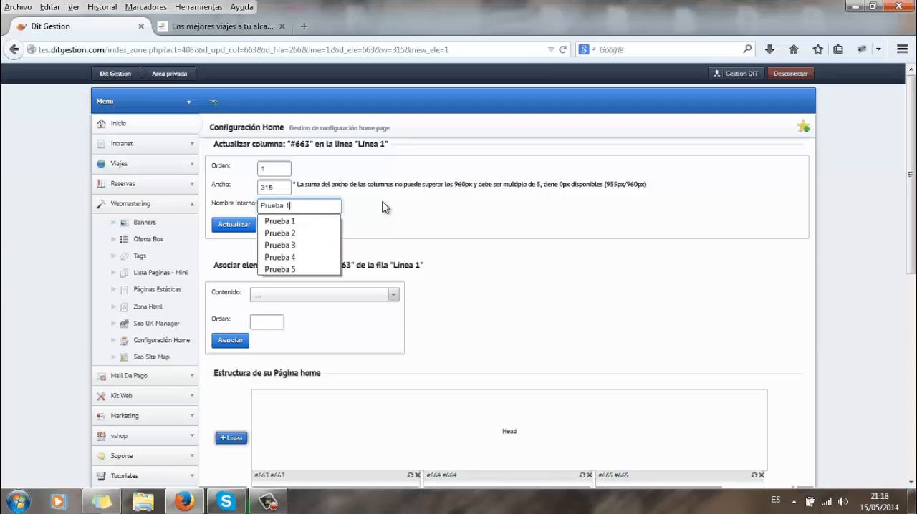
{"action": "key", "text": "Return"}
{"action": "key", "text": "Return"}
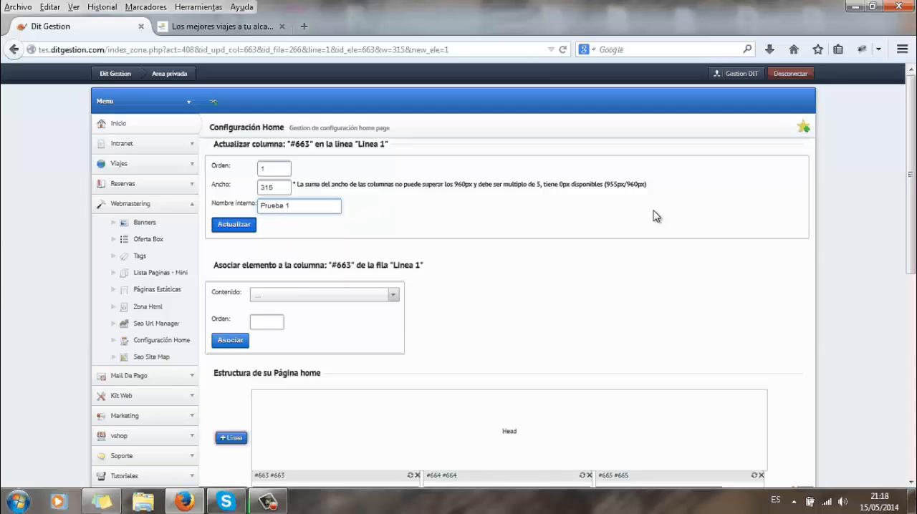
Set the internal name of column #664 to "Prueba 2" and save it.
{"action": "scroll", "coordinate": [583, 295], "scroll_direction": "down", "scroll_amount": 1}
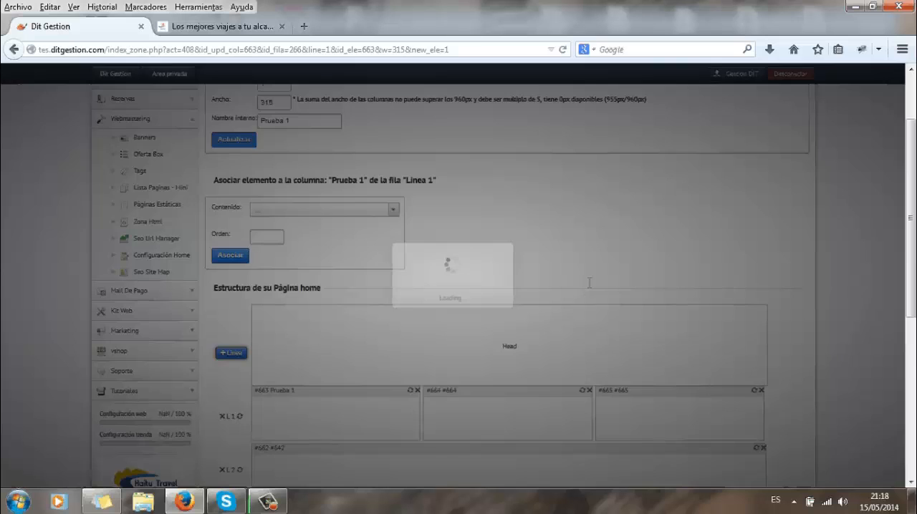
{"action": "scroll", "coordinate": [590, 283], "scroll_direction": "down", "scroll_amount": 2}
{"action": "left_click", "coordinate": [583, 295]}
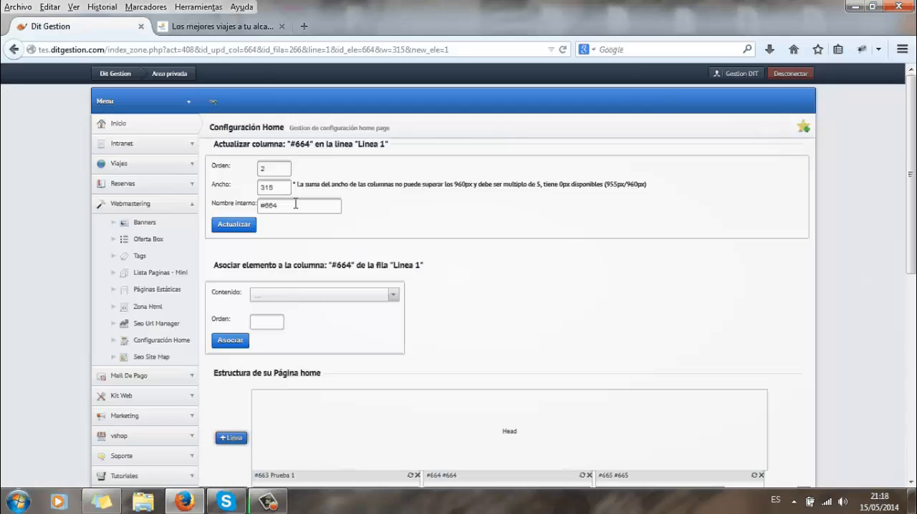
{"action": "double_click", "coordinate": [295, 205]}
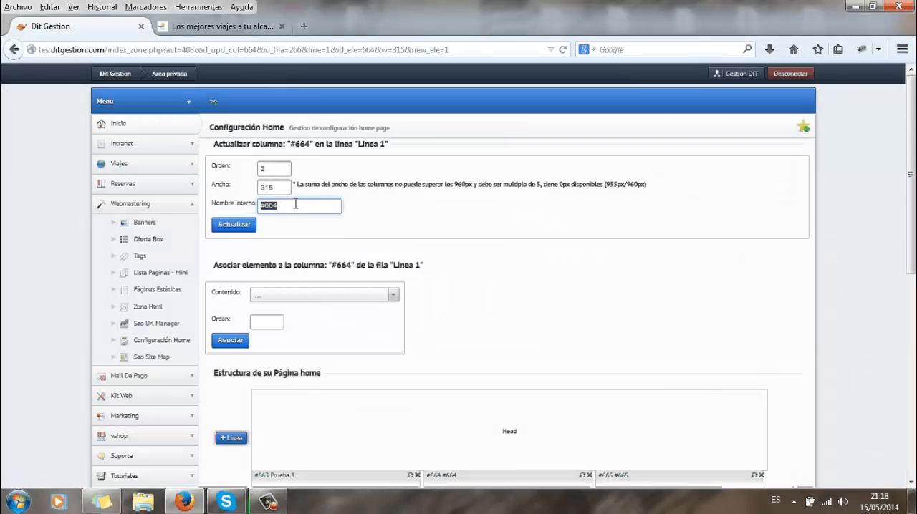
{"action": "type", "text": "Prueba 2"}
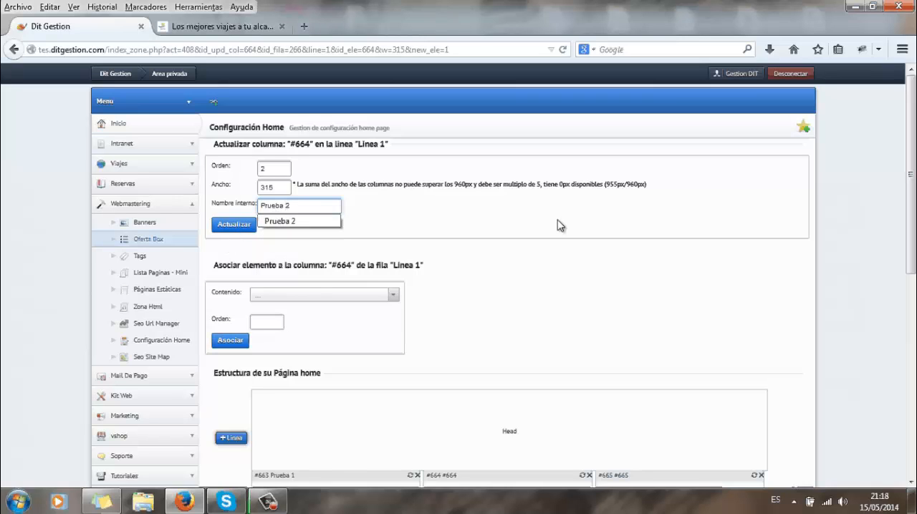
{"action": "key", "text": "Return"}
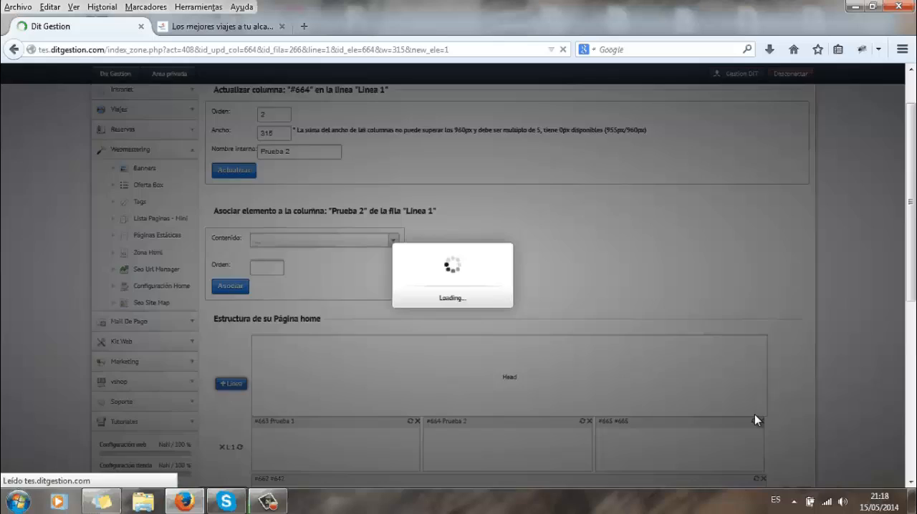
Set the internal name of column #665 to "Prueba 3" and update the column.
{"action": "left_click", "coordinate": [754, 419]}
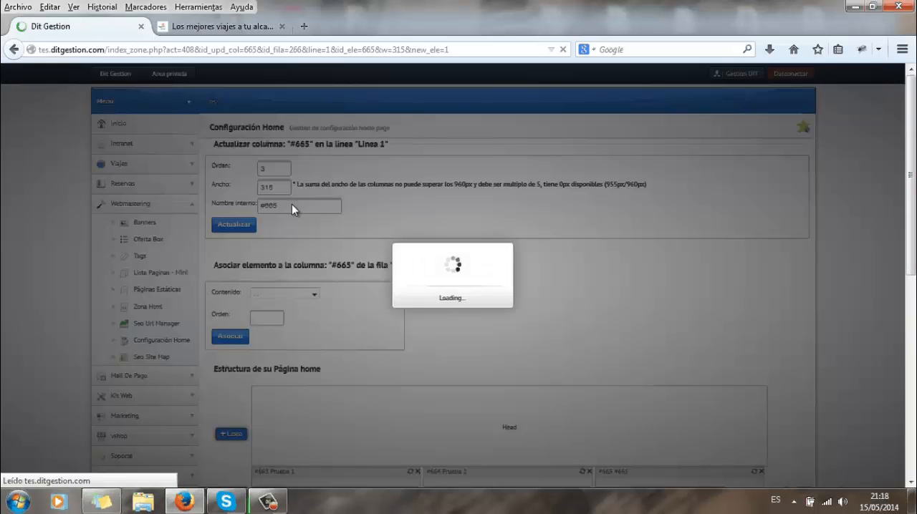
{"action": "double_click", "coordinate": [292, 204]}
{"action": "triple_click", "coordinate": [292, 206]}
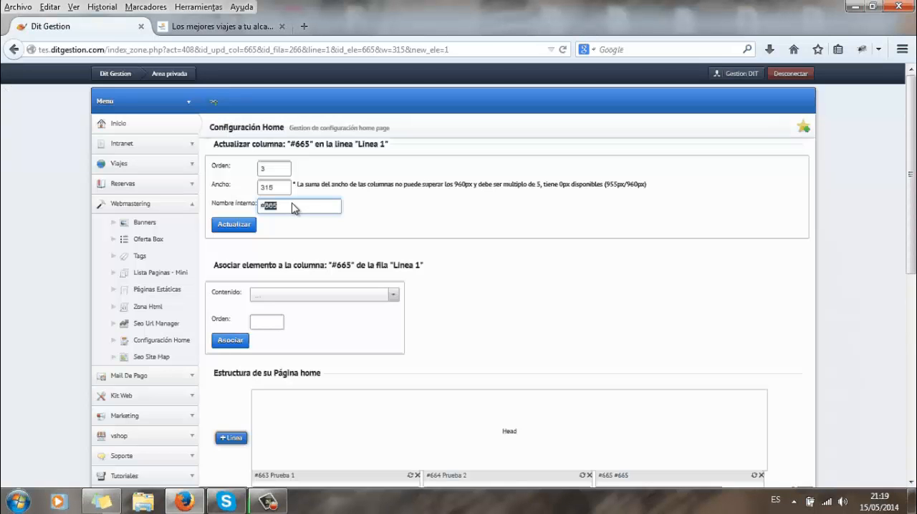
{"action": "type", "text": "Prueba 3"}
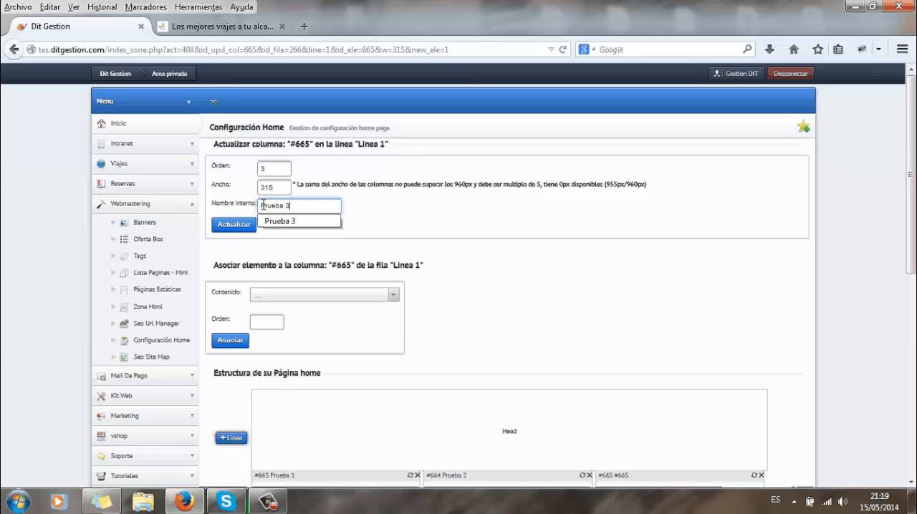
{"action": "left_click", "coordinate": [233, 225]}
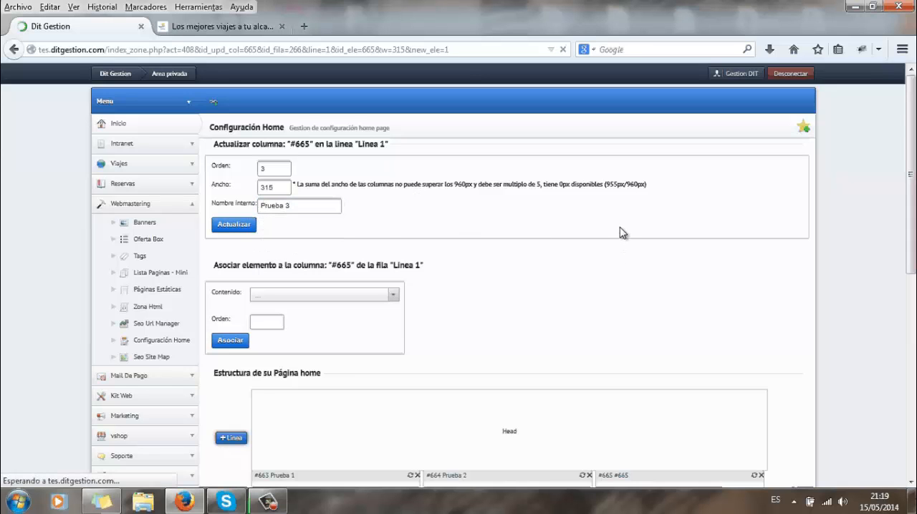
Set the order of column "Prueba 1" in line 1 to 20 and update the column.
{"action": "scroll", "coordinate": [505, 338], "scroll_direction": "down", "scroll_amount": 3}
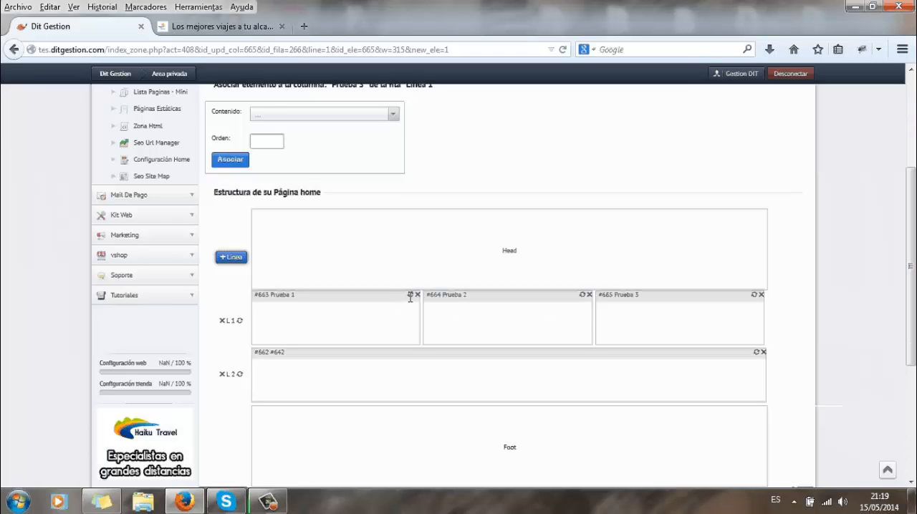
{"action": "left_click", "coordinate": [410, 295]}
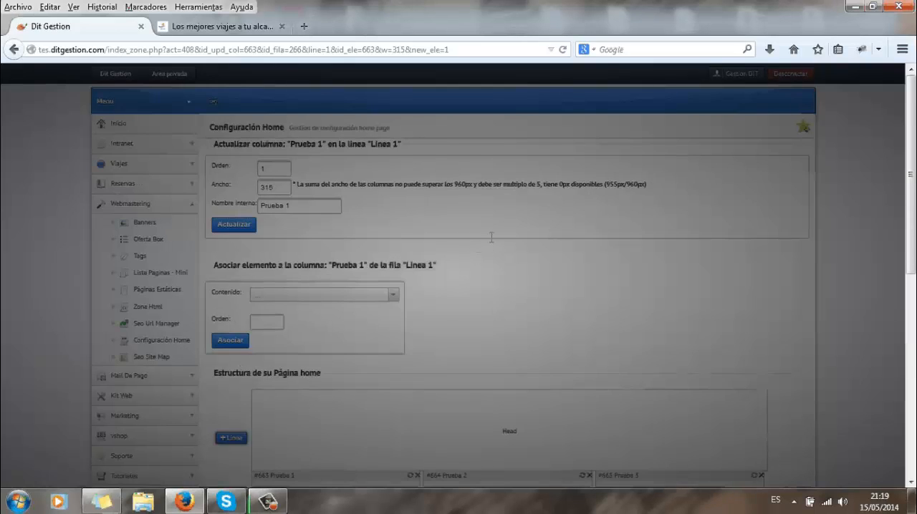
{"action": "scroll", "coordinate": [492, 240], "scroll_direction": "down", "scroll_amount": 1}
{"action": "scroll", "coordinate": [492, 241], "scroll_direction": "down", "scroll_amount": 1}
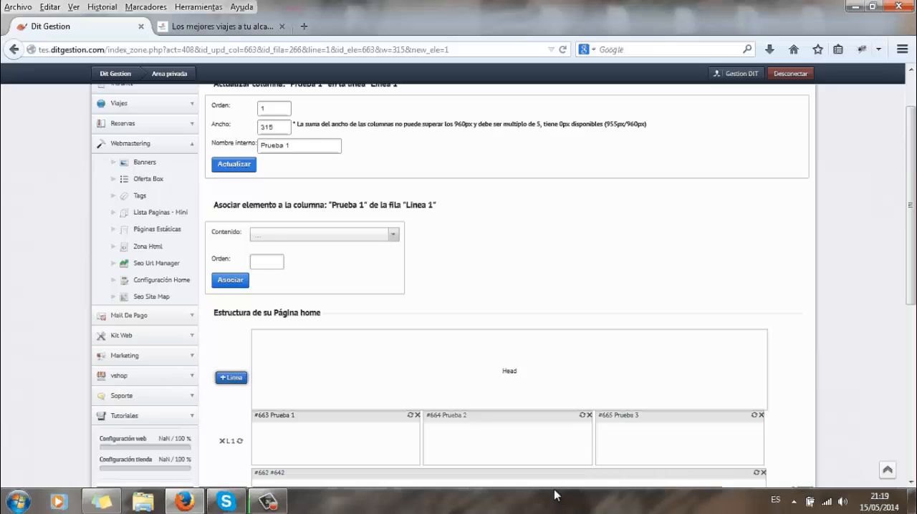
{"action": "left_click", "coordinate": [287, 114]}
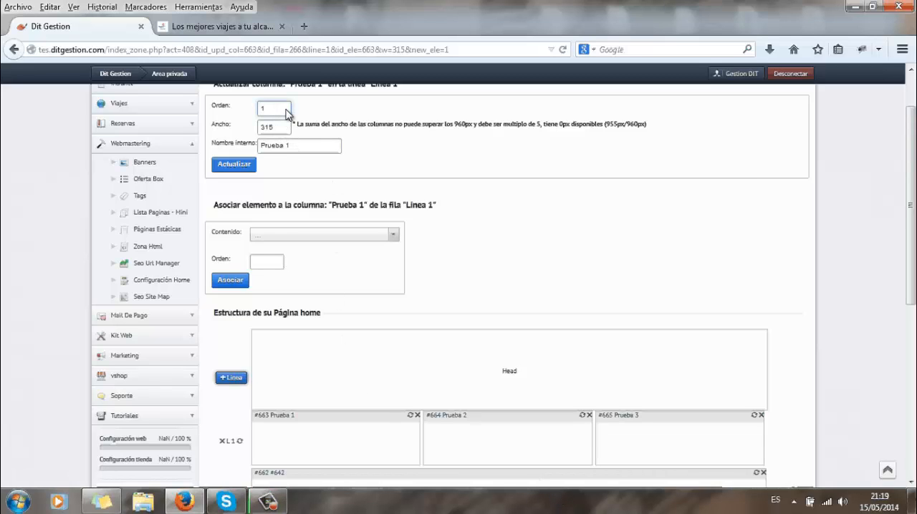
{"action": "key", "text": "BackSpace"}
{"action": "type", "text": "20"}
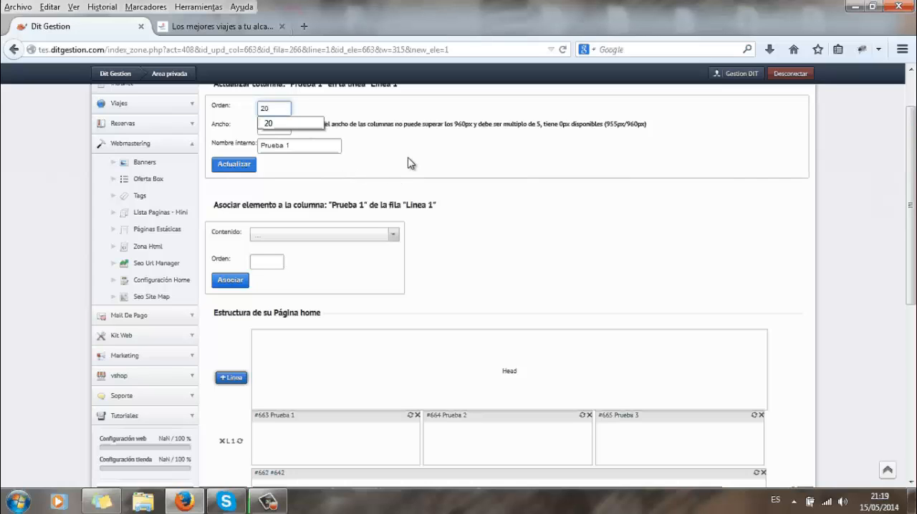
{"action": "left_click", "coordinate": [482, 199]}
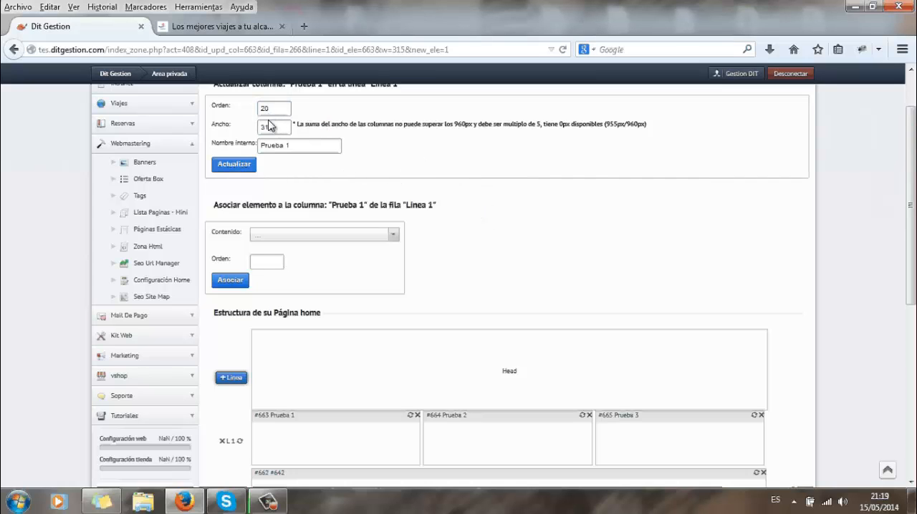
{"action": "left_click", "coordinate": [246, 164]}
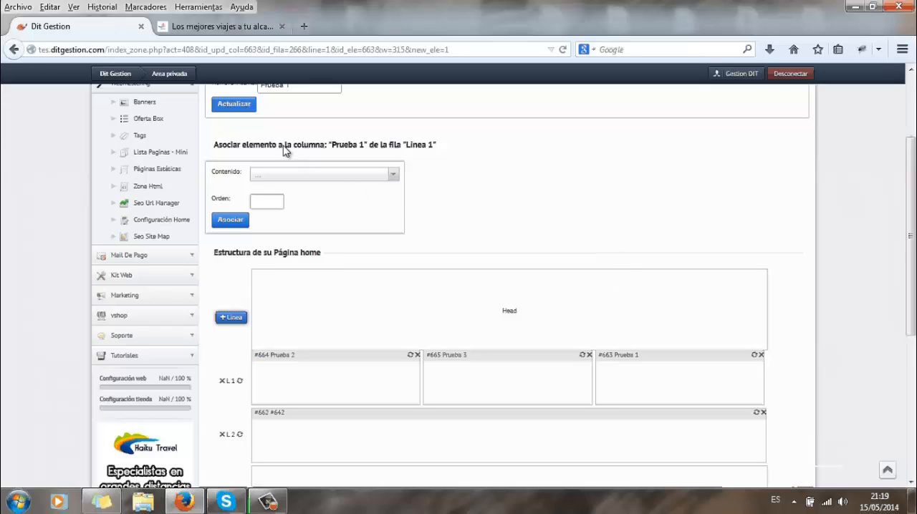
Delete column "Prueba 1" from line 1 of the home page structure.
{"action": "scroll", "coordinate": [283, 144], "scroll_direction": "up", "scroll_amount": 1}
{"action": "scroll", "coordinate": [279, 136], "scroll_direction": "up", "scroll_amount": 2}
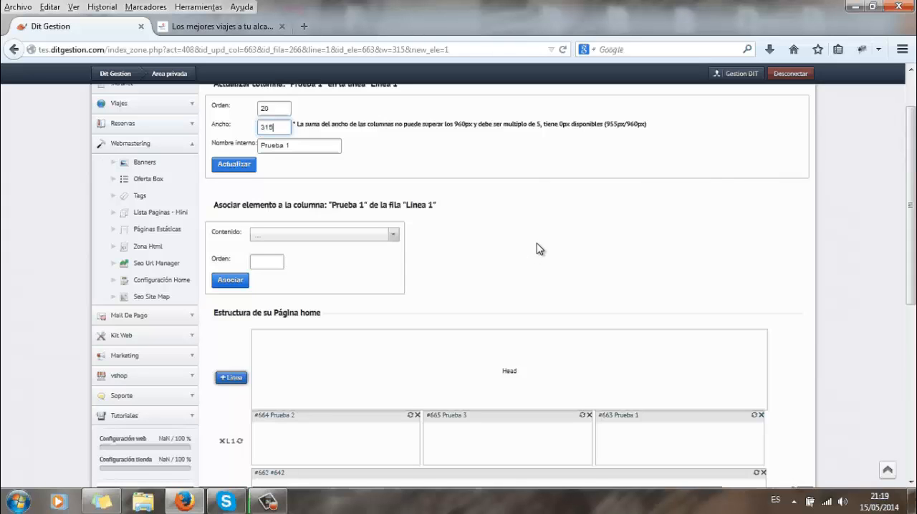
{"action": "scroll", "coordinate": [563, 240], "scroll_direction": "down", "scroll_amount": 3}
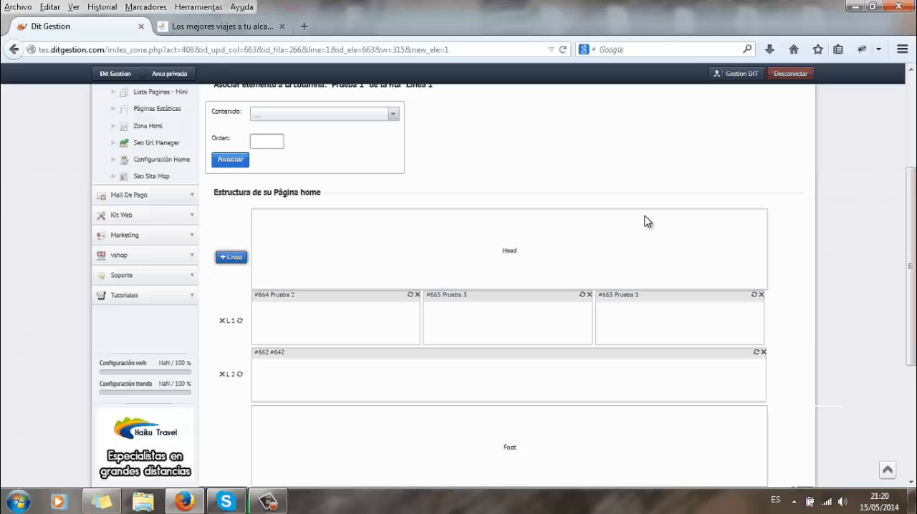
{"action": "scroll", "coordinate": [525, 196], "scroll_direction": "up", "scroll_amount": 5}
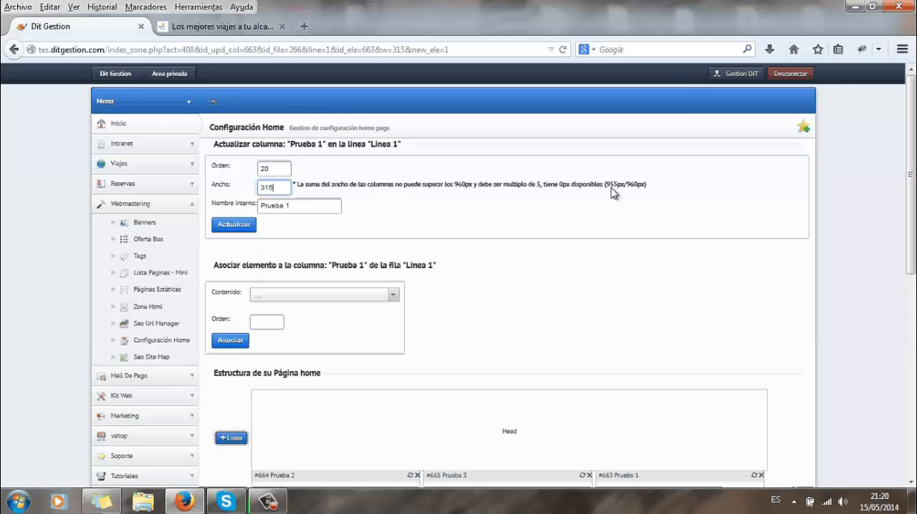
{"action": "scroll", "coordinate": [710, 202], "scroll_direction": "down", "scroll_amount": 3}
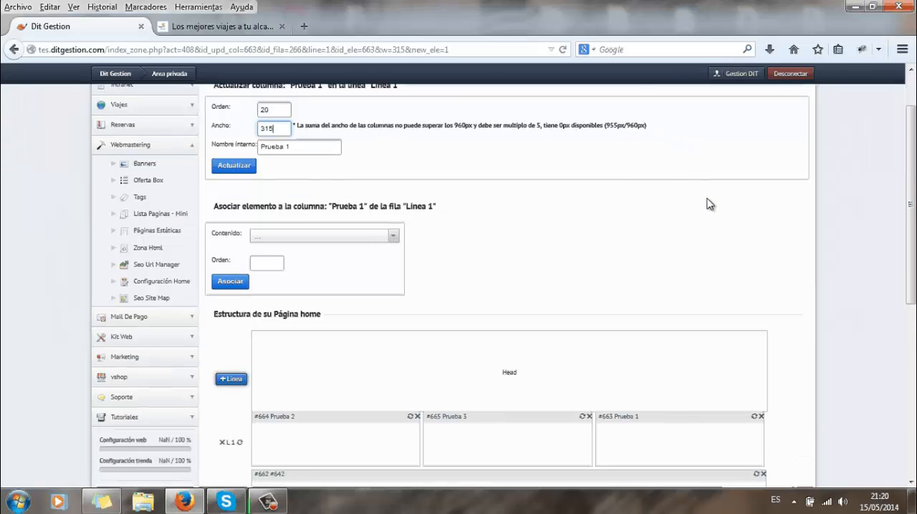
{"action": "scroll", "coordinate": [729, 222], "scroll_direction": "down", "scroll_amount": 1}
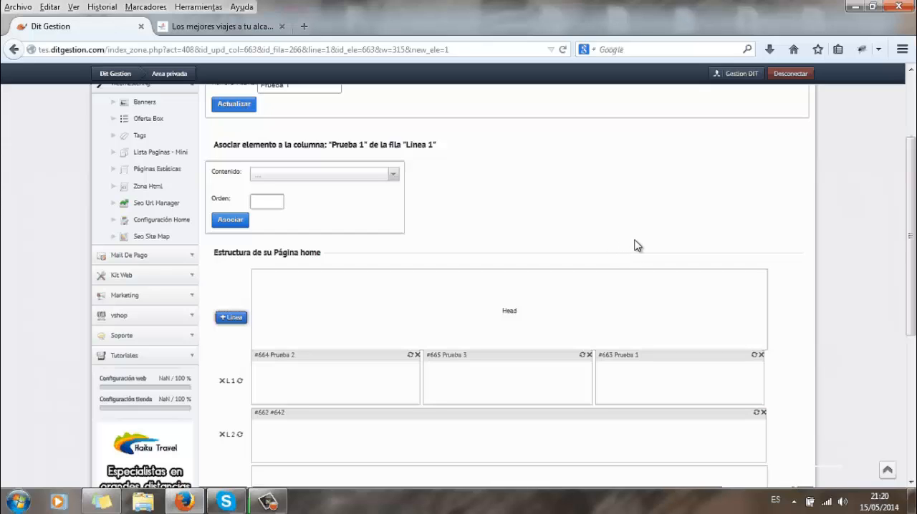
{"action": "left_click", "coordinate": [761, 355]}
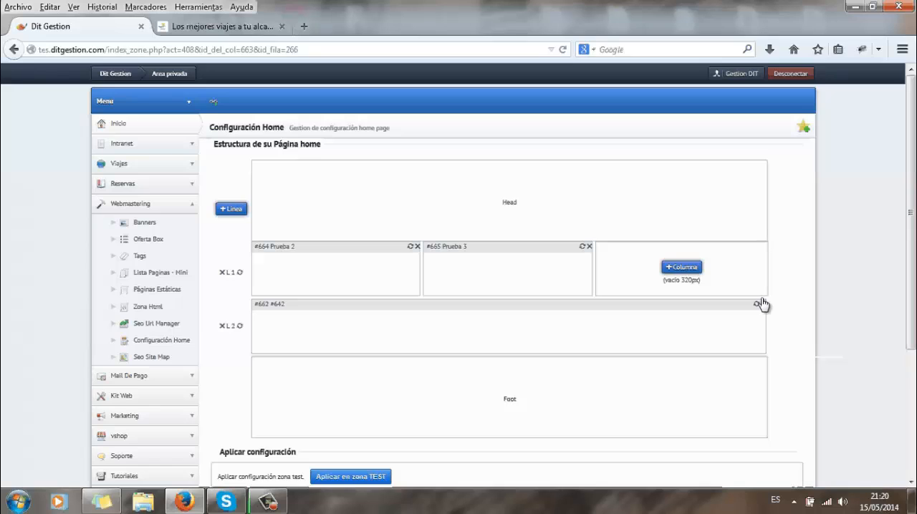
Create a column in the empty space of line 1 with order 20, width 155 and internal name "Prueba 4".
{"action": "left_click", "coordinate": [696, 268]}
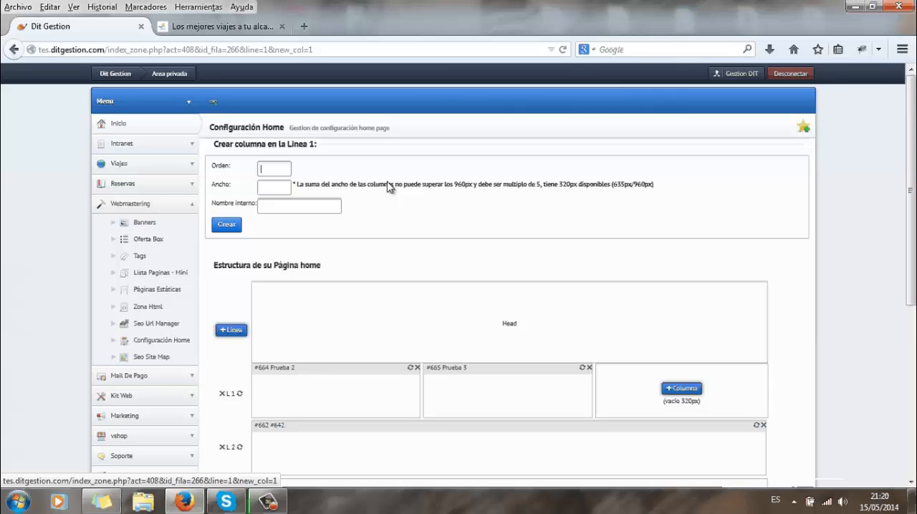
{"action": "type", "text": "20"}
{"action": "key", "text": "Tab"}
{"action": "type", "text": "150"}
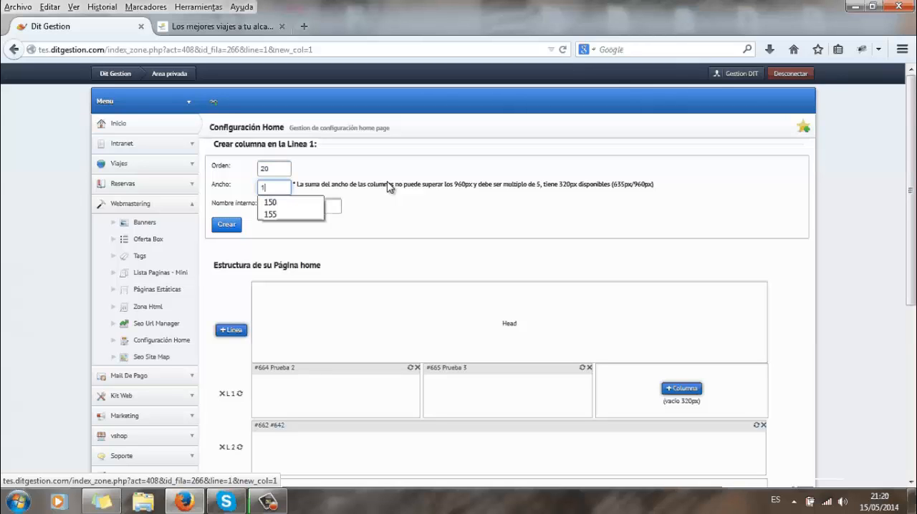
{"action": "key", "text": "Tab"}
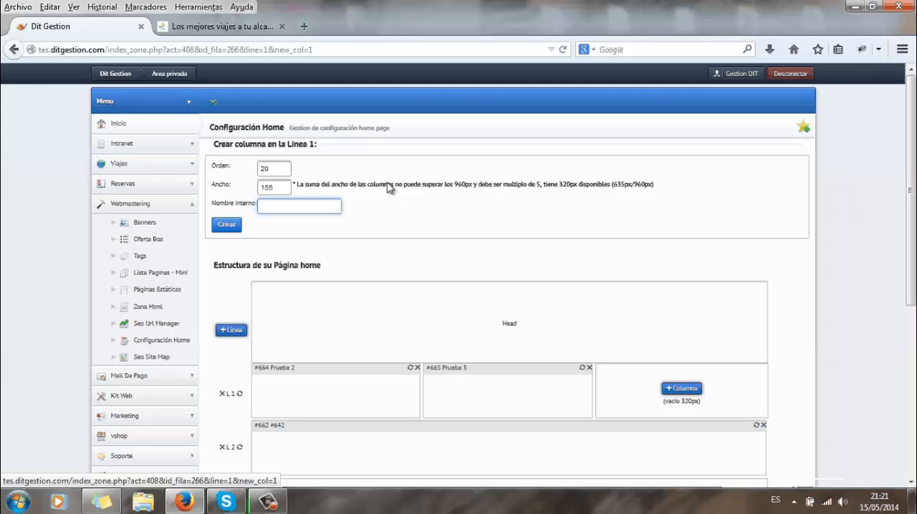
{"action": "type", "text": "Prueba 4"}
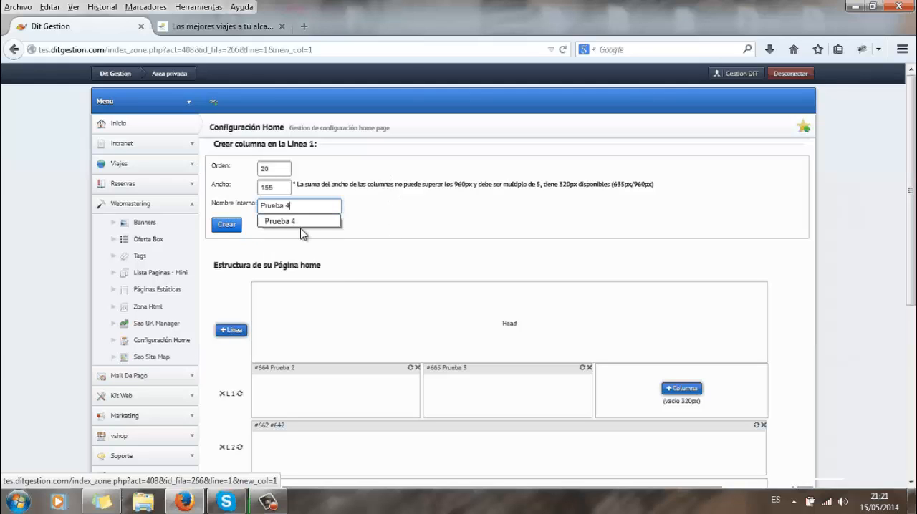
{"action": "left_click", "coordinate": [229, 225]}
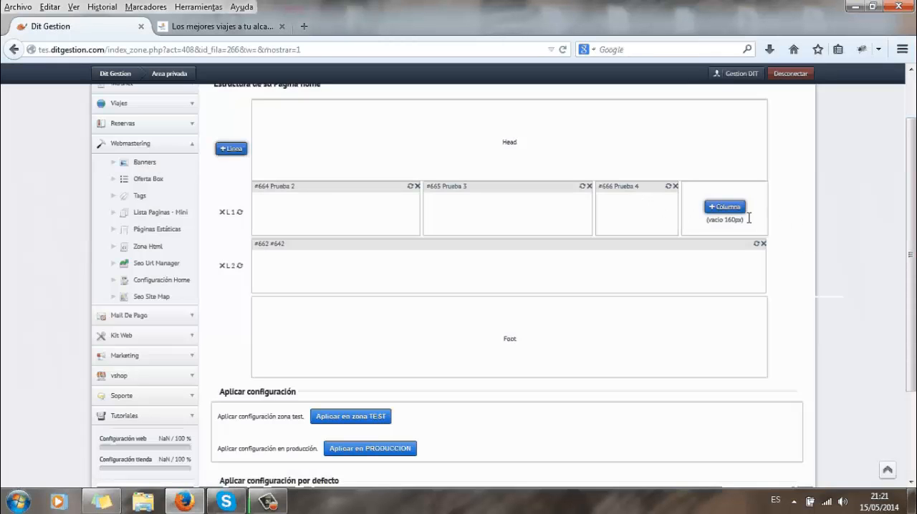
Create another column in the remaining space of line 1 with order 30, width 155 and internal name "Prueba 5".
{"action": "left_click", "coordinate": [741, 208]}
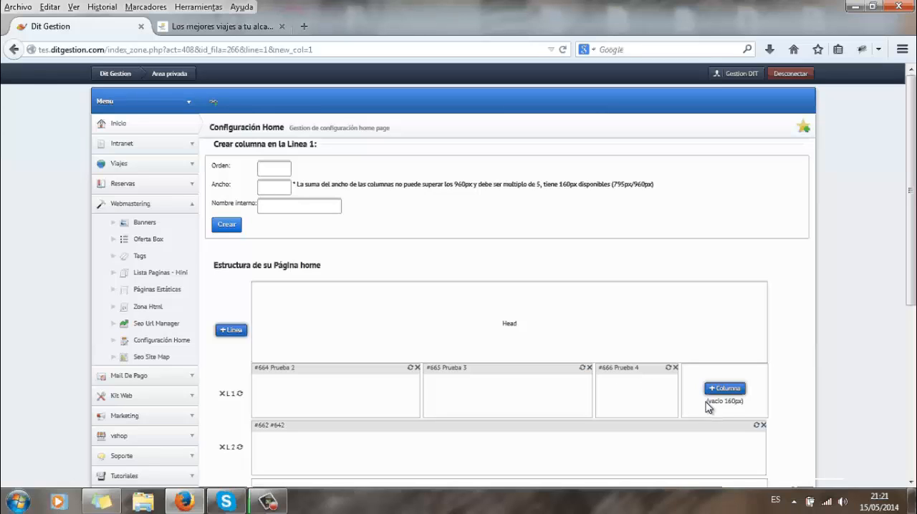
{"action": "left_click", "coordinate": [286, 172]}
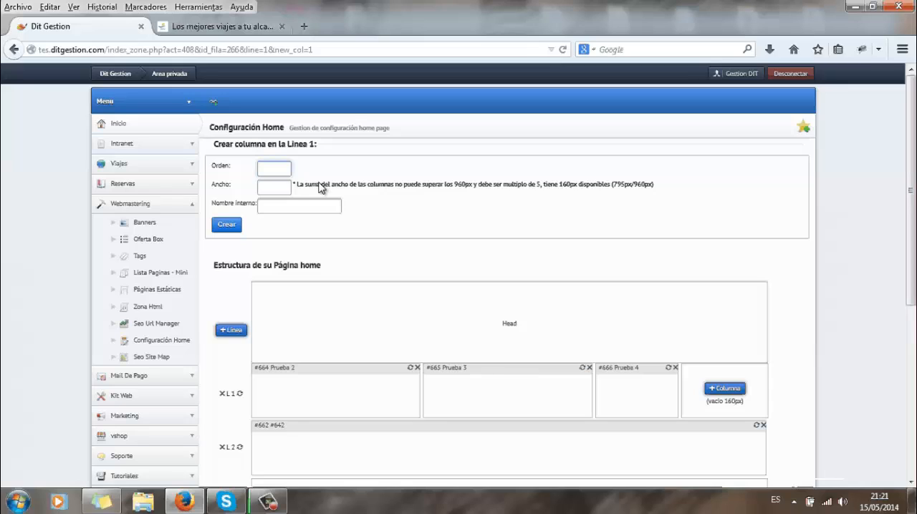
{"action": "type", "text": "30"}
{"action": "key", "text": "Tab"}
{"action": "type", "text": "155"}
{"action": "key", "text": "Tab"}
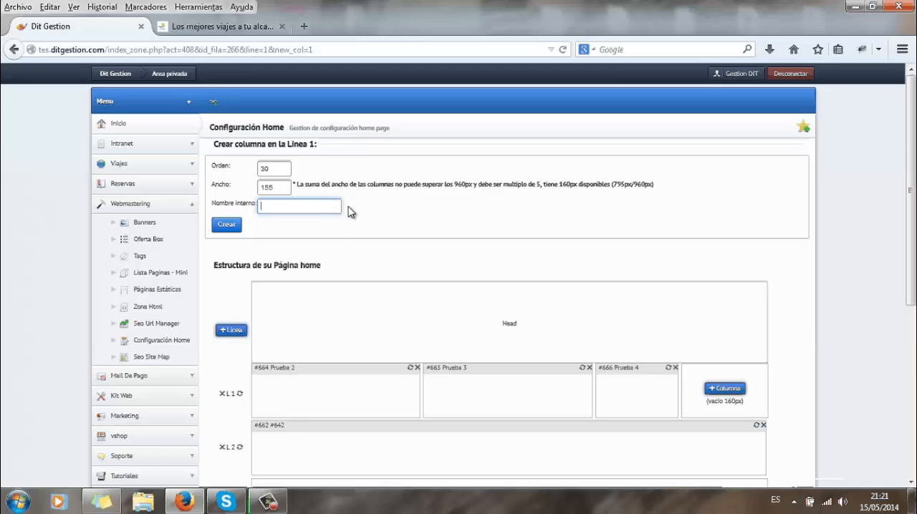
{"action": "type", "text": "Pru"}
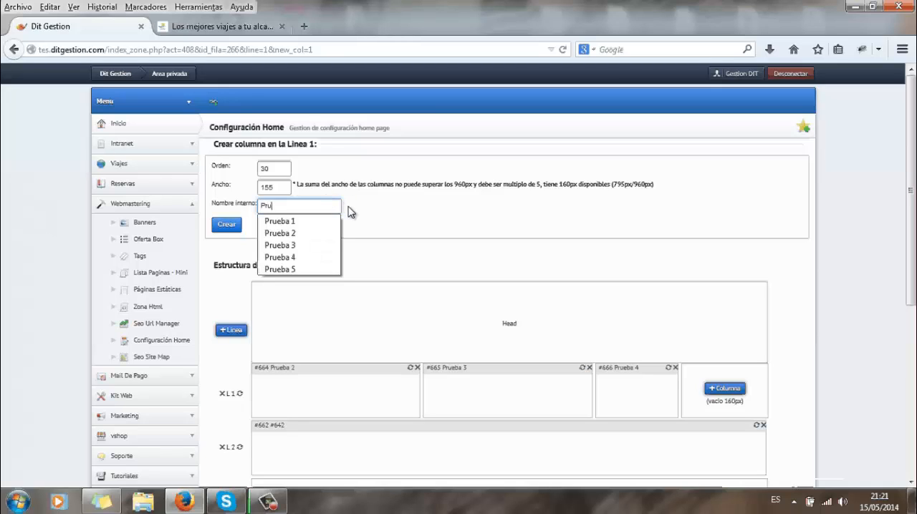
{"action": "type", "text": "eba 5"}
{"action": "left_click", "coordinate": [222, 228]}
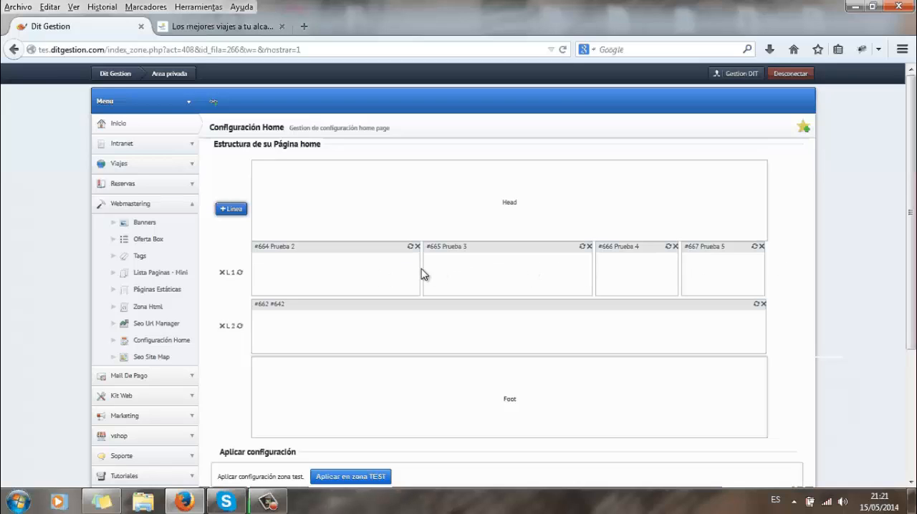
Delete columns "Prueba 5" and "Prueba 4" from line 1.
{"action": "left_click", "coordinate": [754, 274]}
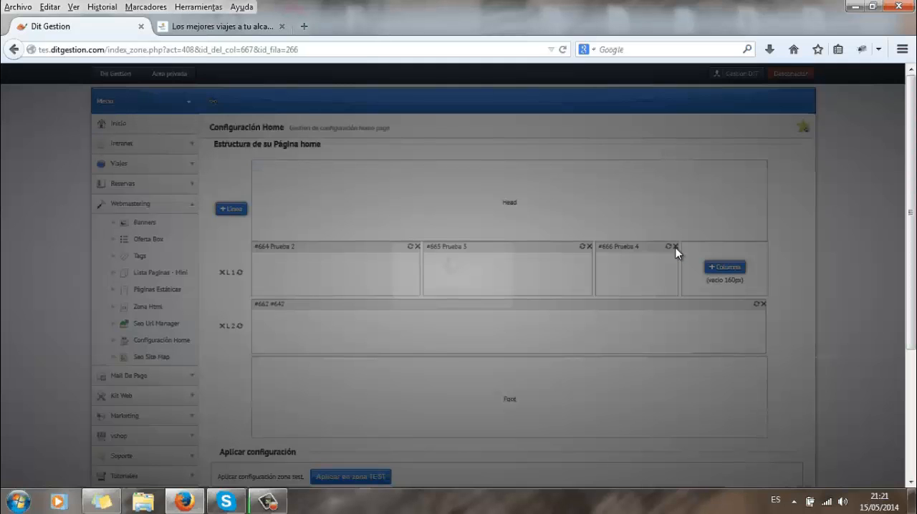
{"action": "left_click", "coordinate": [676, 246]}
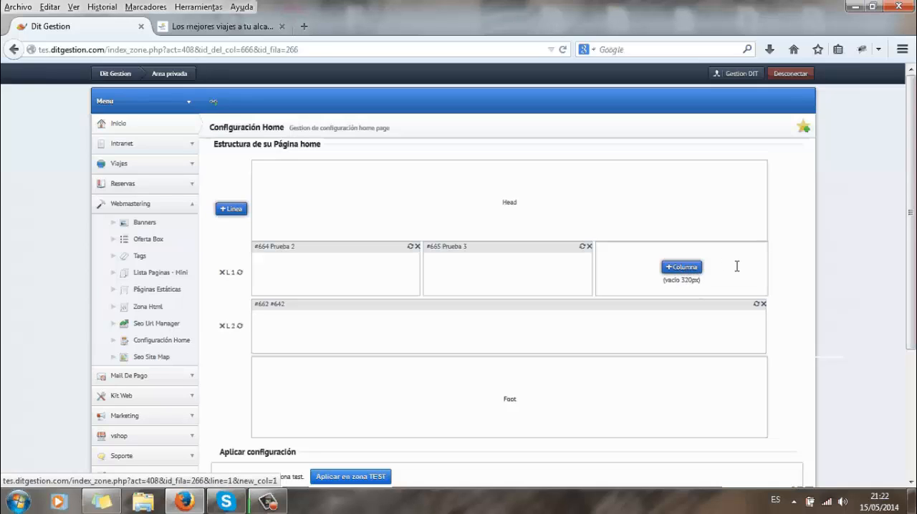
Set the width of column "Prueba 3" in line 1 to 615 and update the column.
{"action": "left_click", "coordinate": [582, 248]}
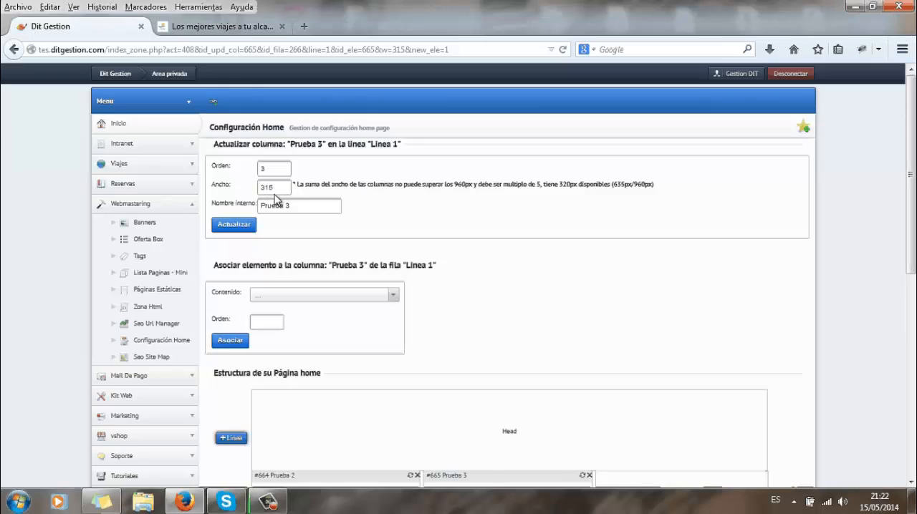
{"action": "left_click", "coordinate": [268, 187]}
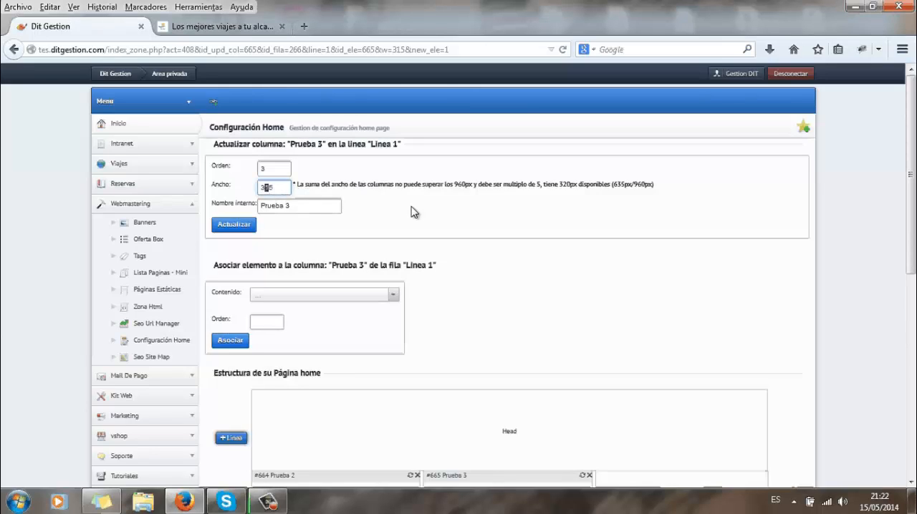
{"action": "type", "text": "6"}
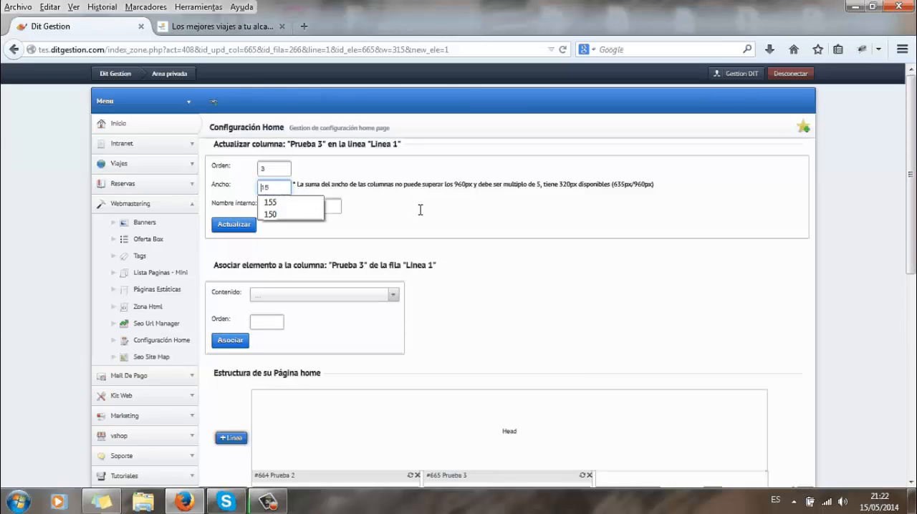
{"action": "key", "text": "Delete"}
{"action": "left_click", "coordinate": [234, 224]}
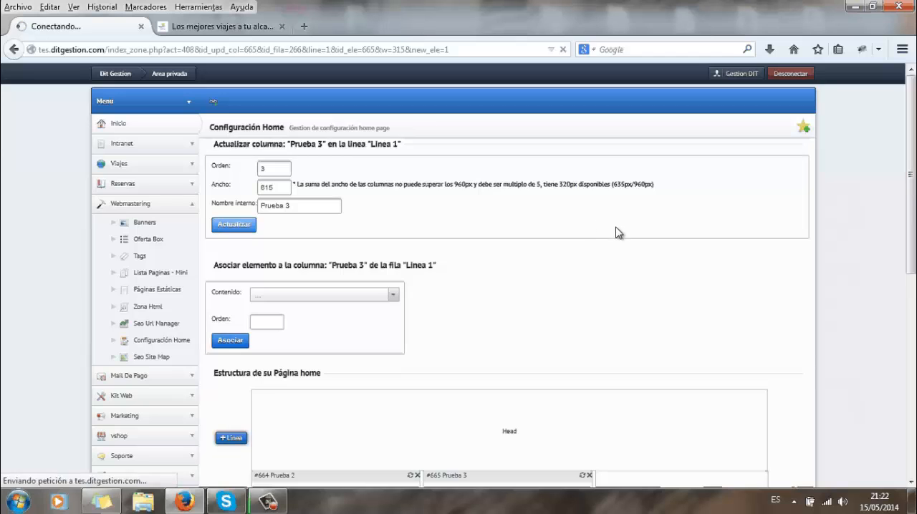
{"action": "scroll", "coordinate": [547, 311], "scroll_direction": "down", "scroll_amount": 3}
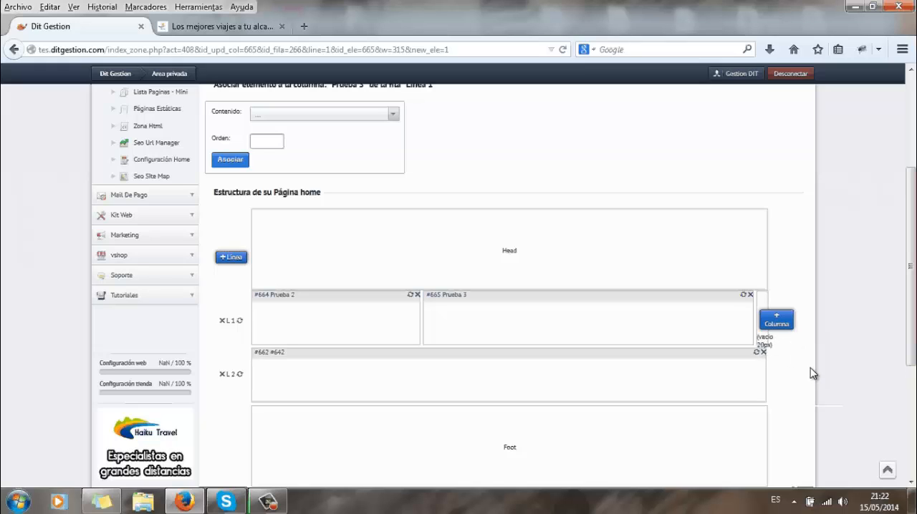
Set the width of column "Prueba 2" in line 1 to 320 and save the column.
{"action": "left_click", "coordinate": [411, 295]}
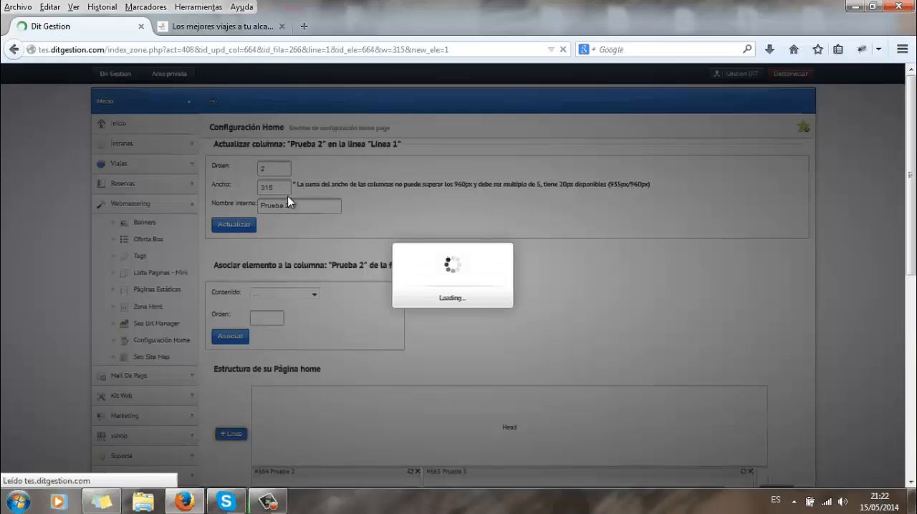
{"action": "left_click", "coordinate": [283, 188]}
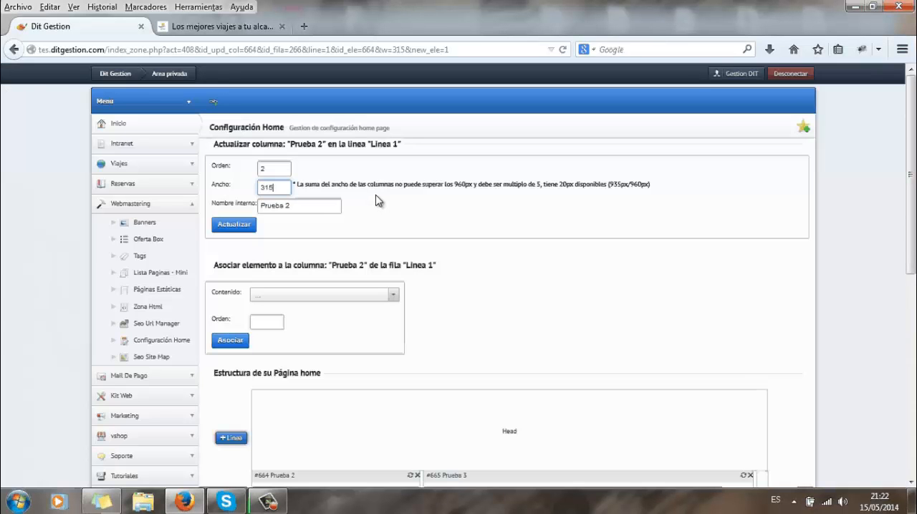
{"action": "key", "text": "BackSpace"}
{"action": "key", "text": "BackSpace"}
{"action": "type", "text": "20"}
{"action": "key", "text": "Return"}
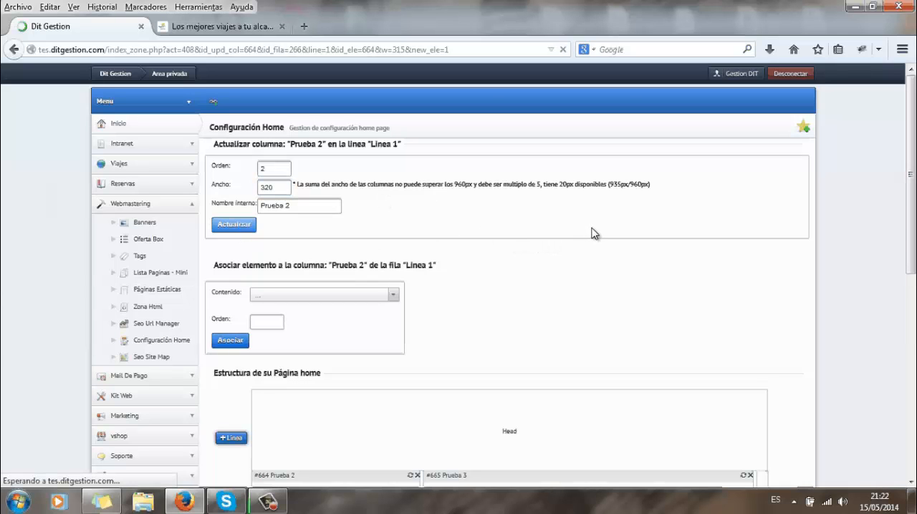
{"action": "scroll", "coordinate": [590, 225], "scroll_direction": "down", "scroll_amount": 3}
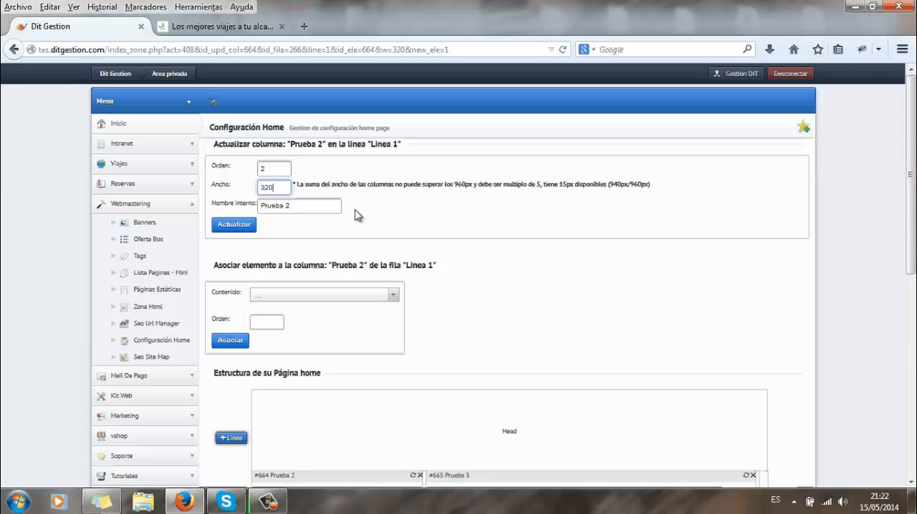
Change the width of column "Prueba 2" to 335 and update it to fill the rest of line 1.
{"action": "key", "text": "BackSpace"}
{"action": "key", "text": "BackSpace"}
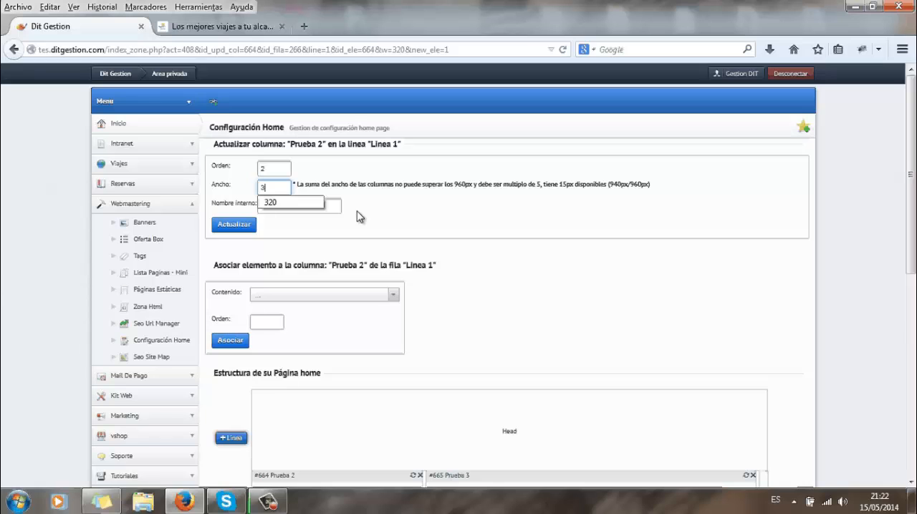
{"action": "type", "text": "35"}
{"action": "left_click", "coordinate": [240, 224]}
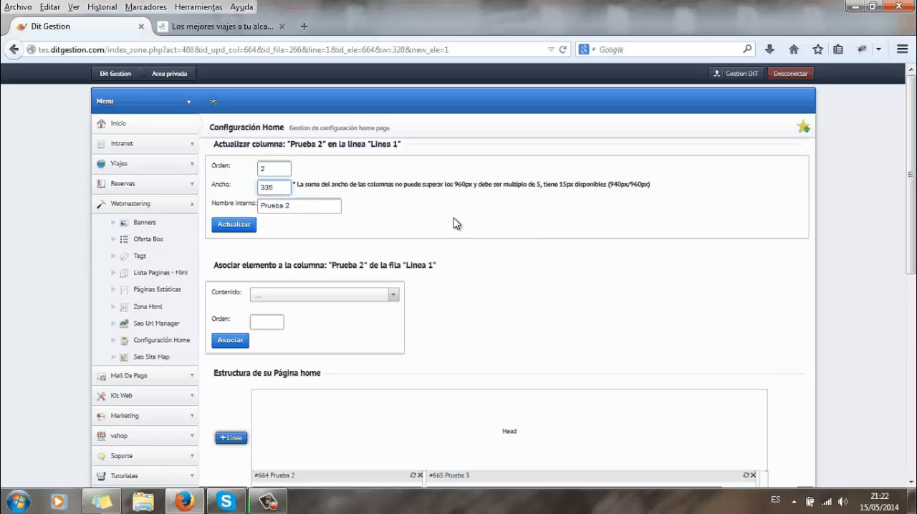
{"action": "scroll", "coordinate": [300, 207], "scroll_direction": "down", "scroll_amount": 4}
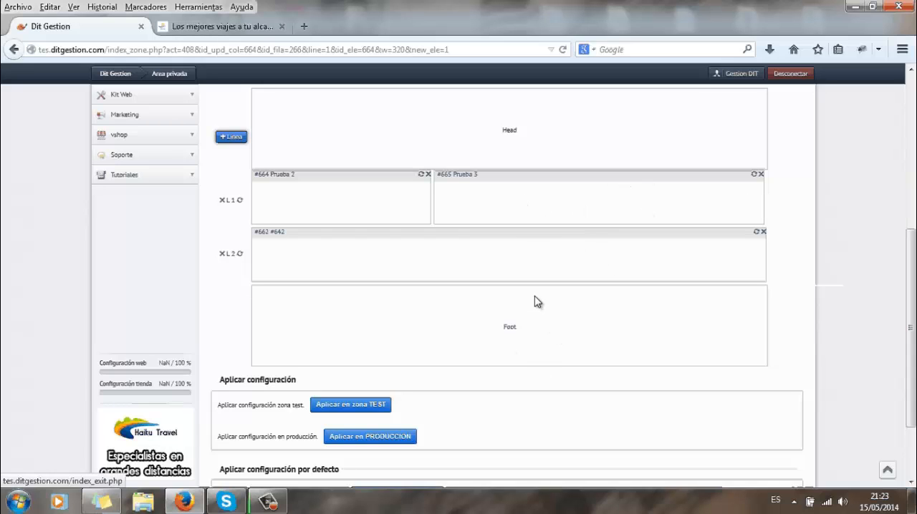
{"action": "scroll", "coordinate": [533, 298], "scroll_direction": "up", "scroll_amount": 5}
{"action": "scroll", "coordinate": [536, 281], "scroll_direction": "down", "scroll_amount": 2}
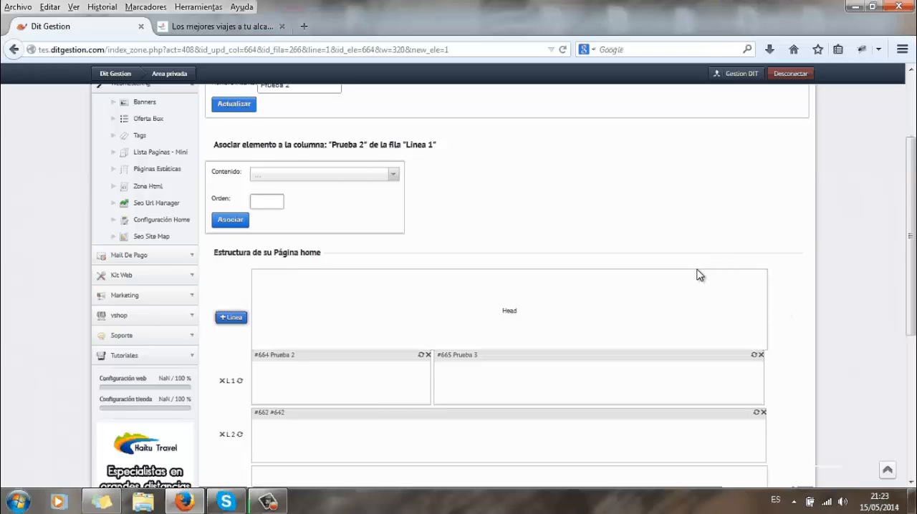
{"action": "scroll", "coordinate": [666, 276], "scroll_direction": "up", "scroll_amount": 1}
{"action": "scroll", "coordinate": [600, 262], "scroll_direction": "up", "scroll_amount": 3}
{"action": "scroll", "coordinate": [594, 248], "scroll_direction": "down", "scroll_amount": 2}
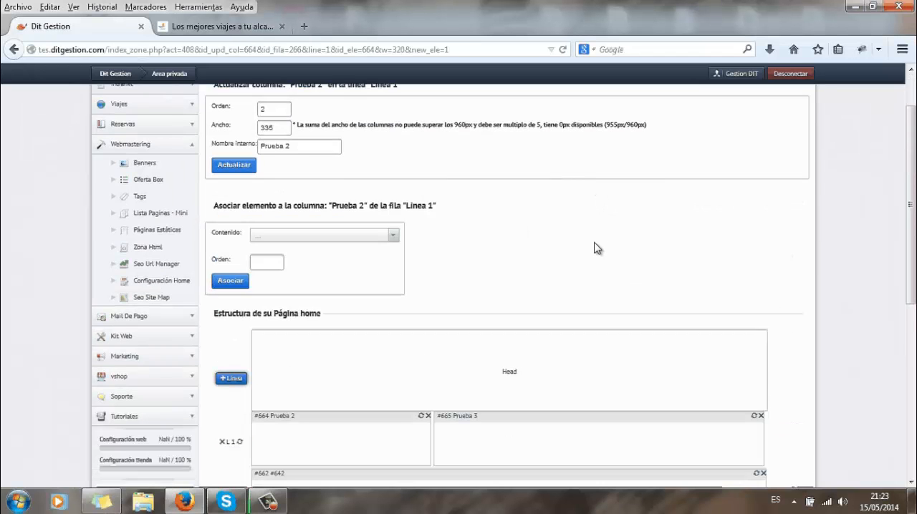